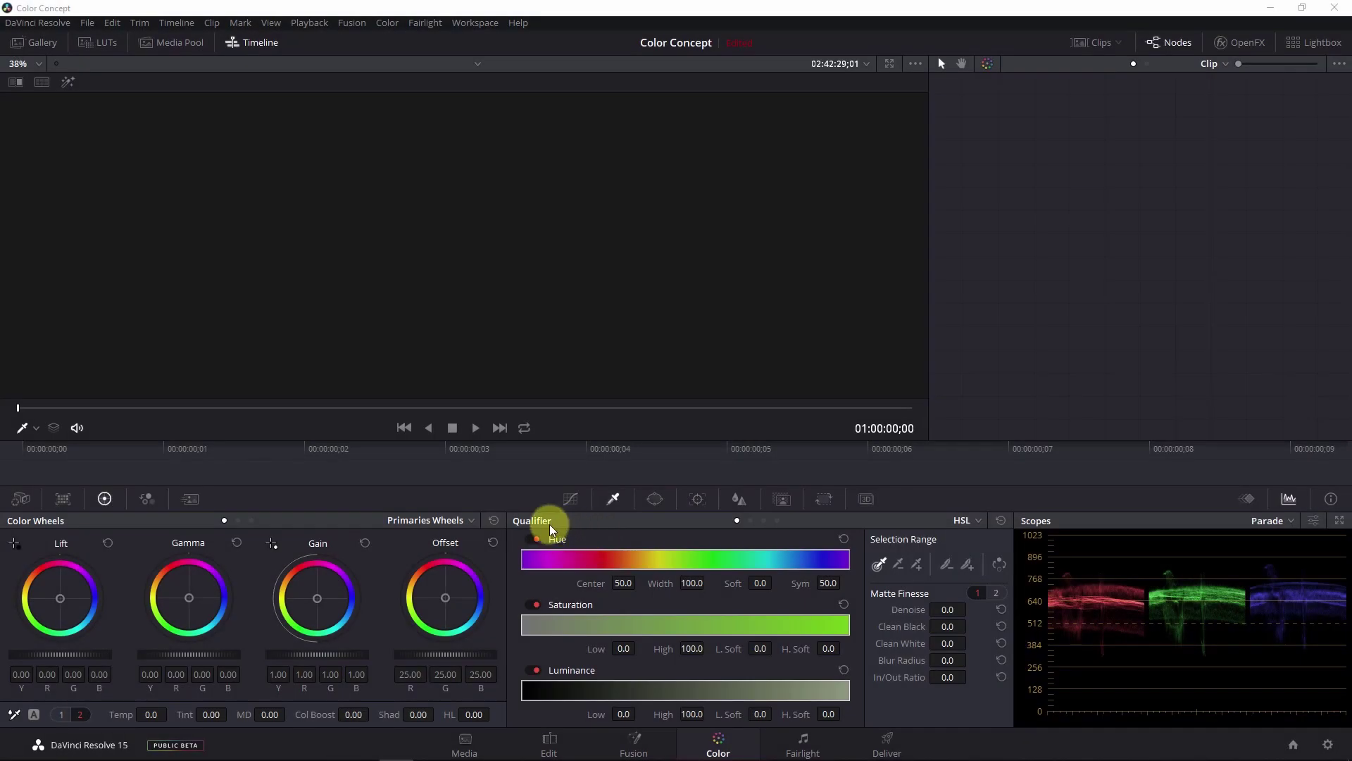
- Change the Qualifier mode dropdown from HSL to 3D
left_click(976, 520)
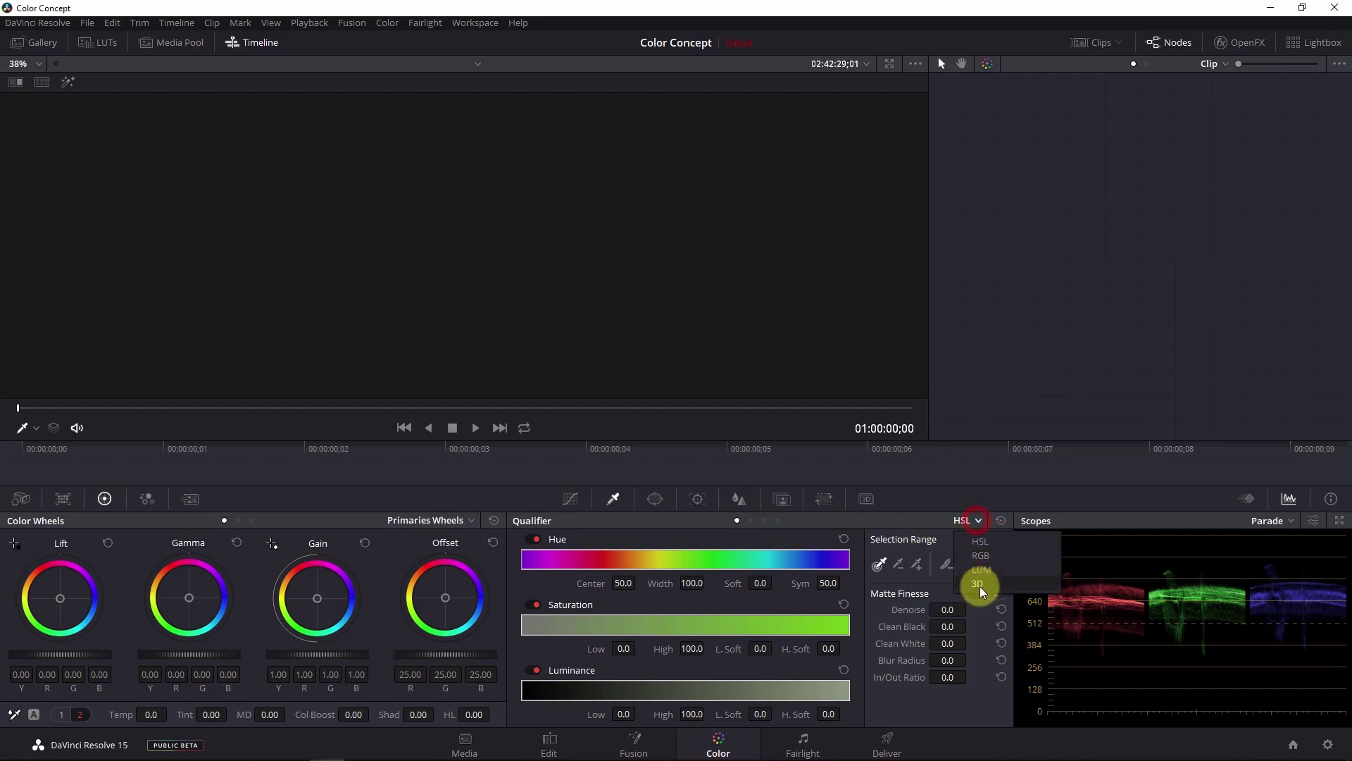
left_click(981, 585)
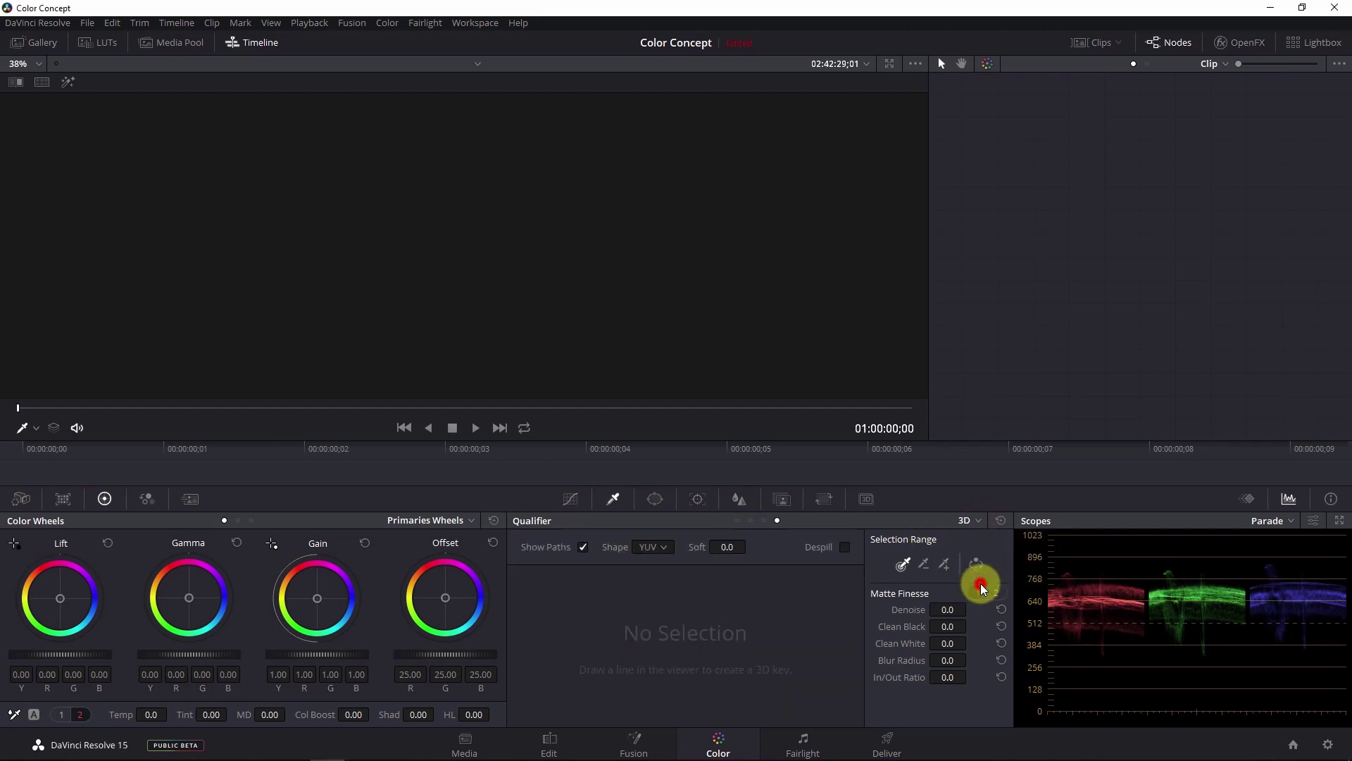
- Import Slog3BeechSceen.MP4 into the Media Pool and create Timeline 1 from it
left_click(477, 741)
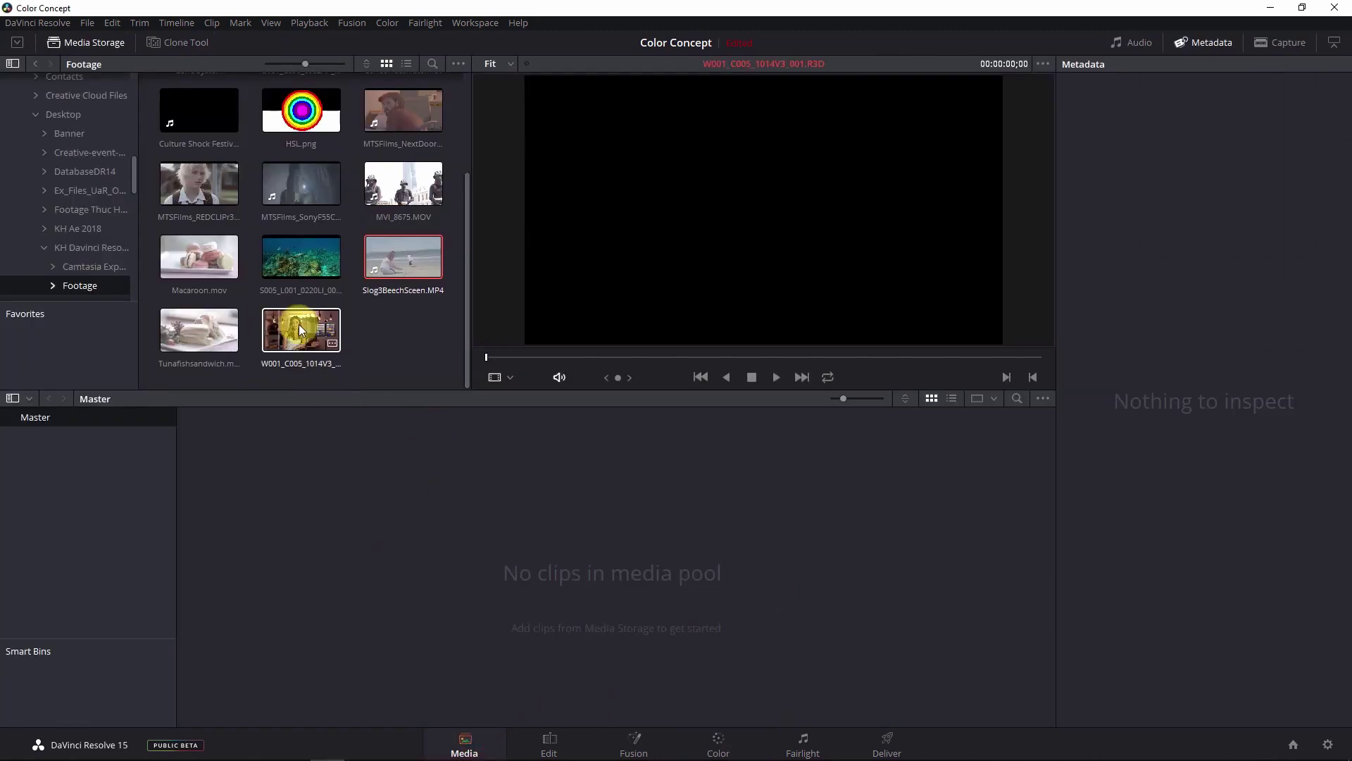
left_click_drag(391, 264, 298, 496)
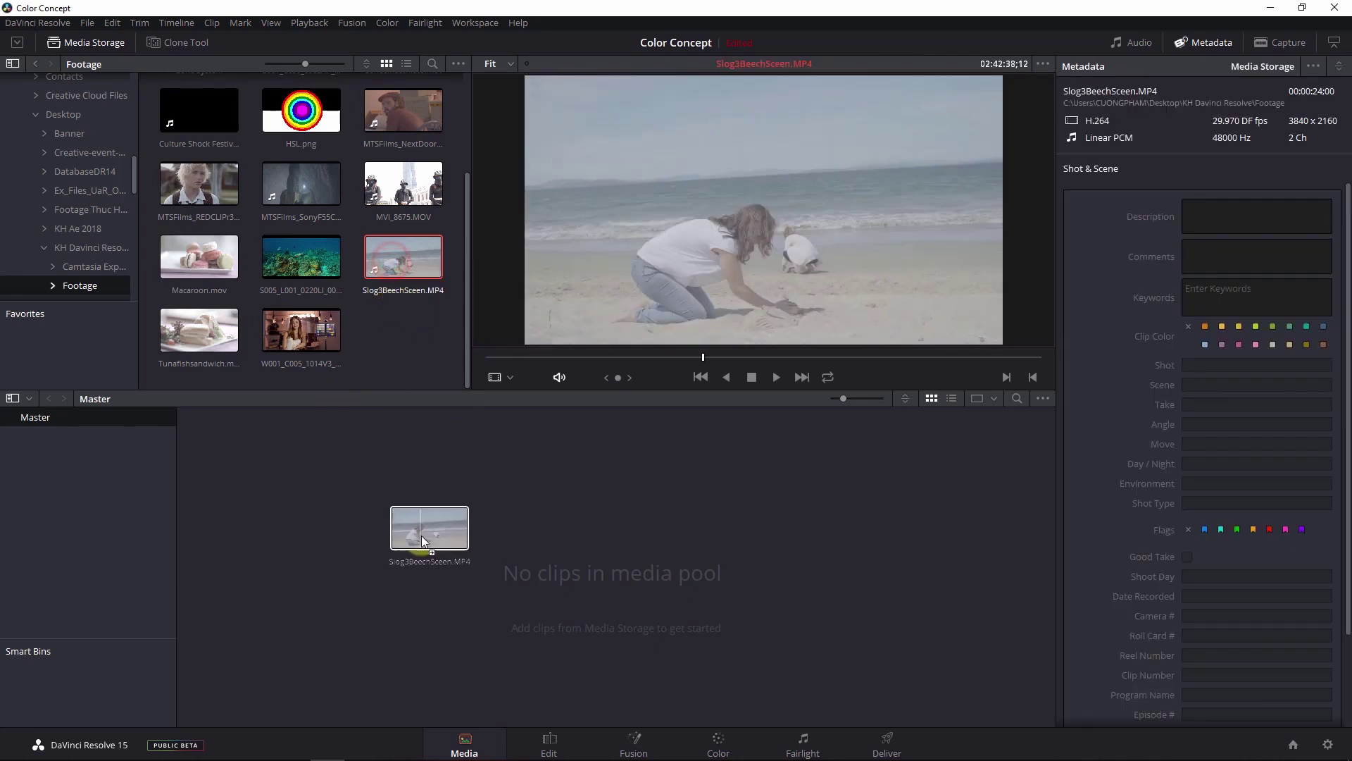
right_click(230, 449)
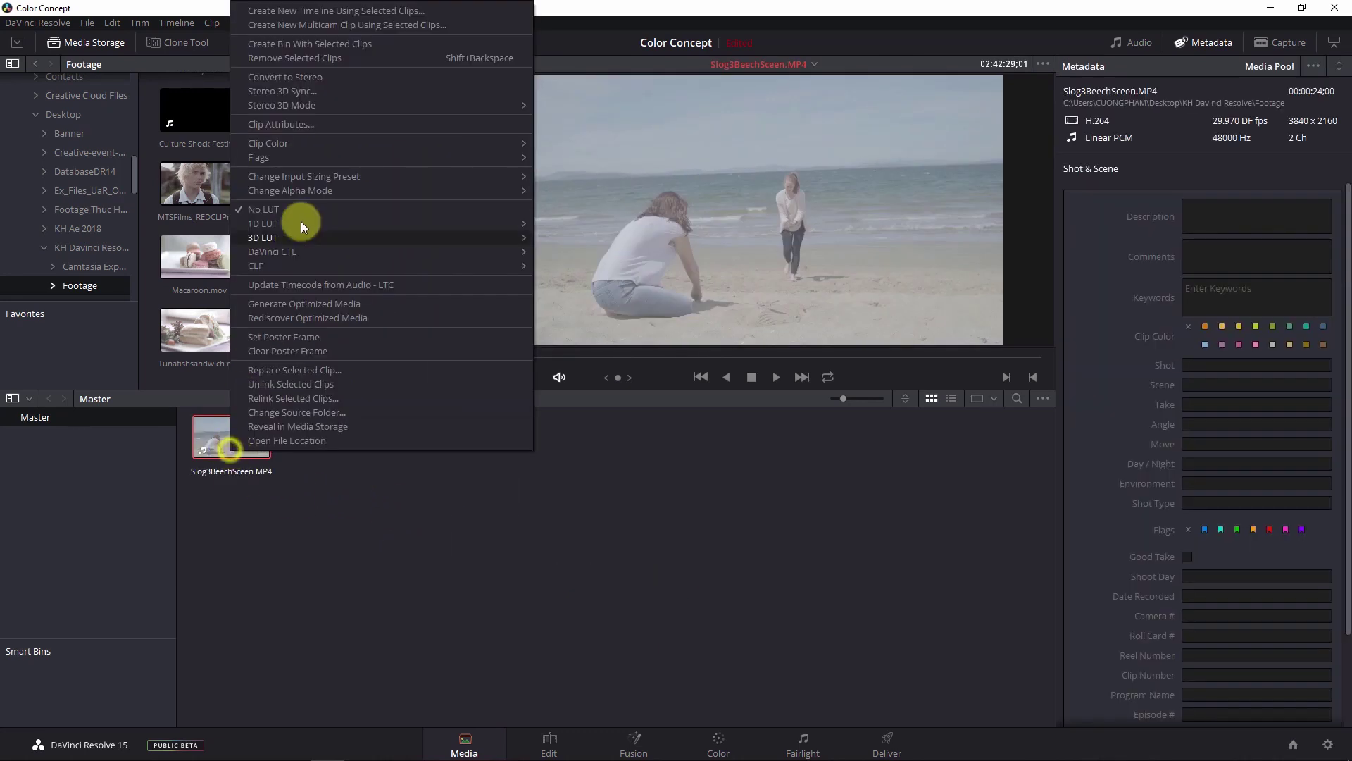
left_click(308, 14)
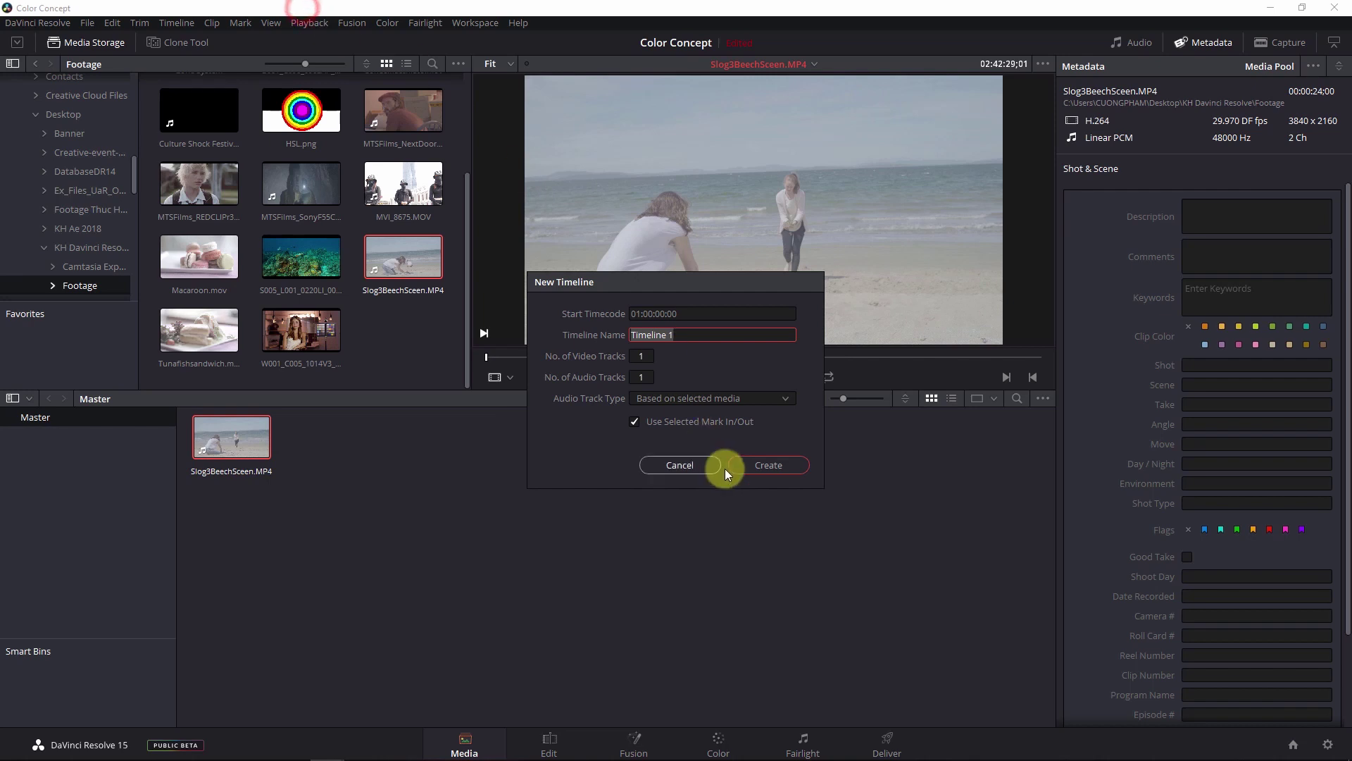
left_click(746, 469)
- Open Timeline 1 and mute its A1 audio track
double_click(331, 447)
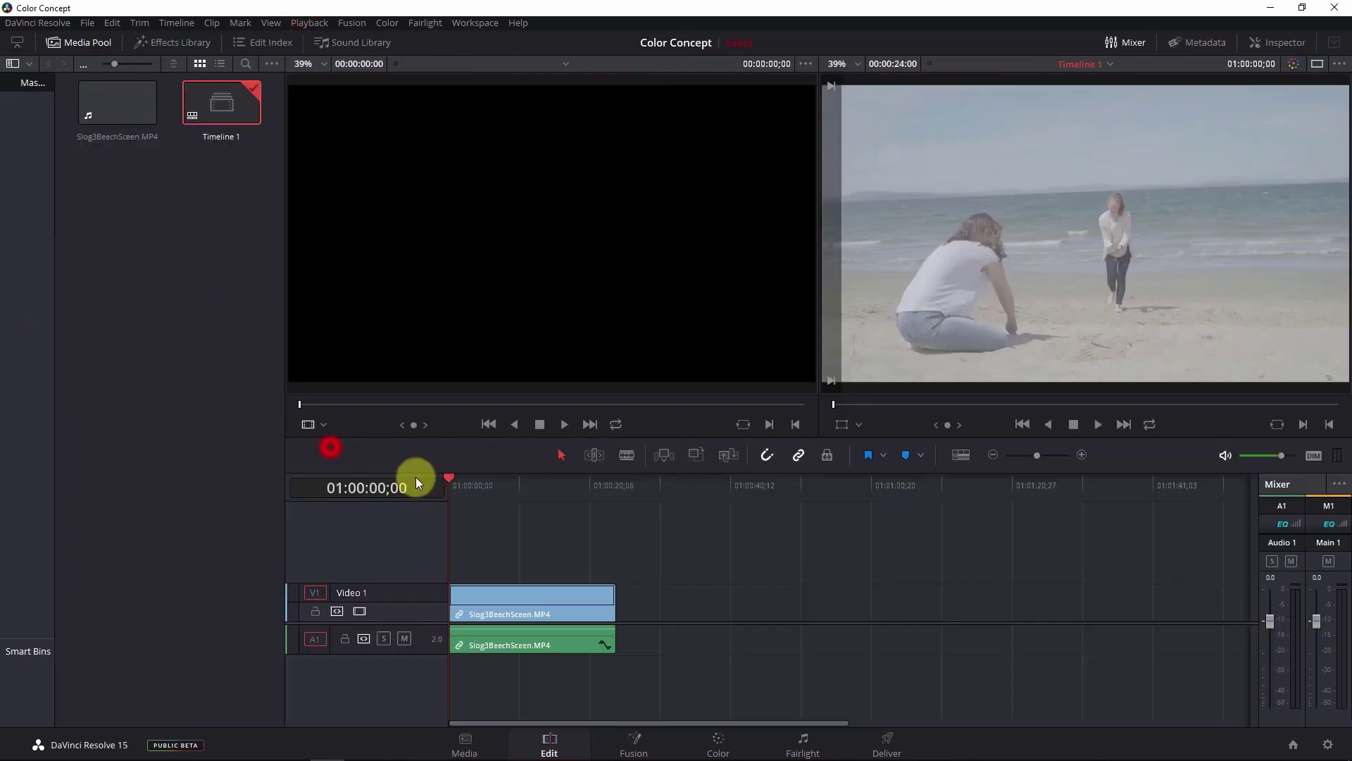
left_click(403, 641)
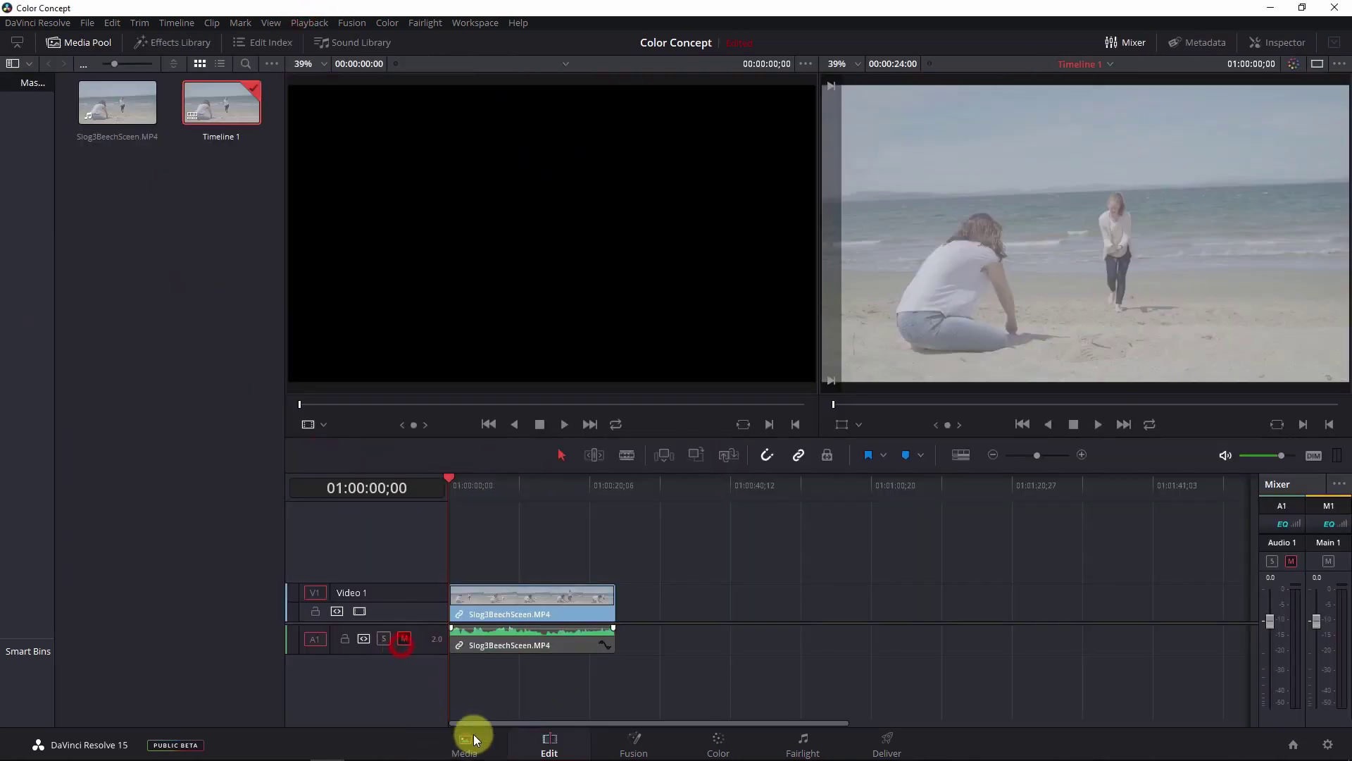
left_click(722, 748)
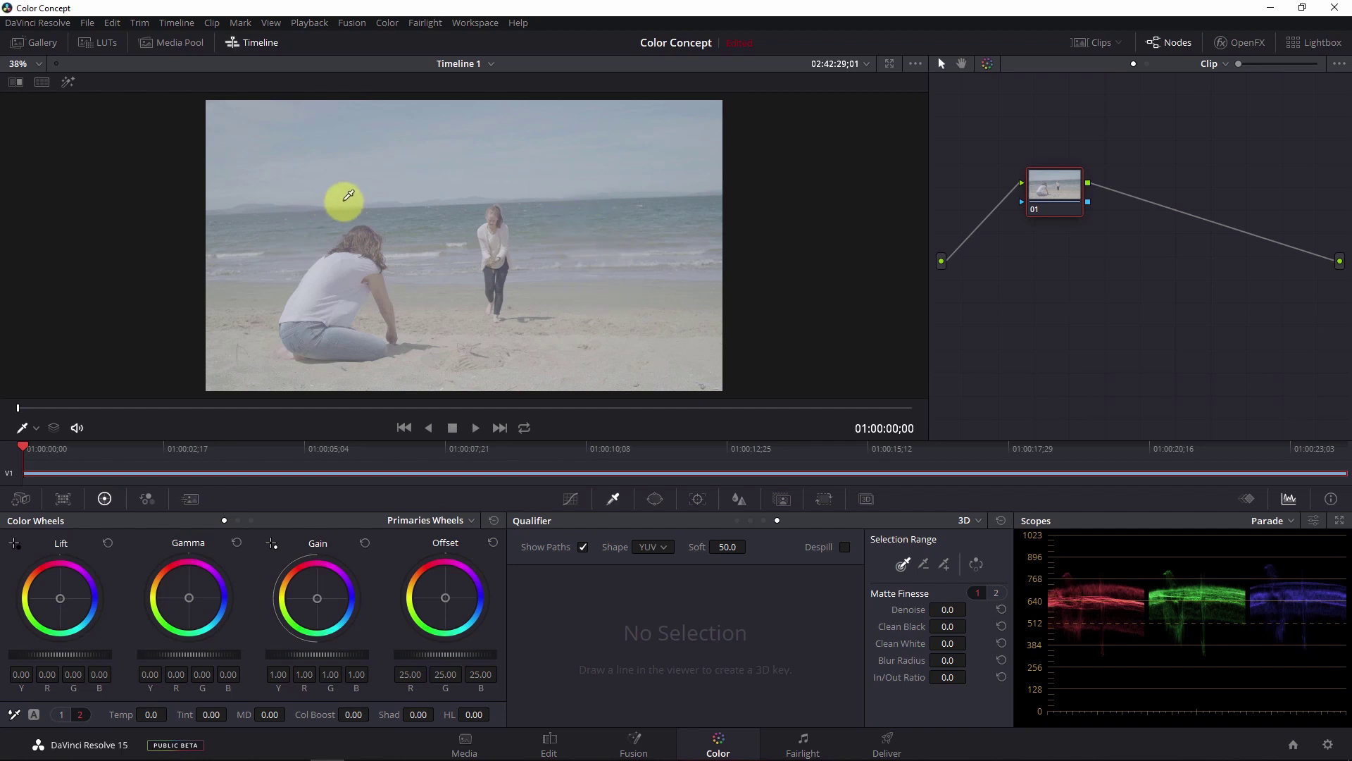
- Auto-balance the beach clip, then set Lift -0.35, Gamma 0.04 and Gain 1.35
left_click(34, 717)
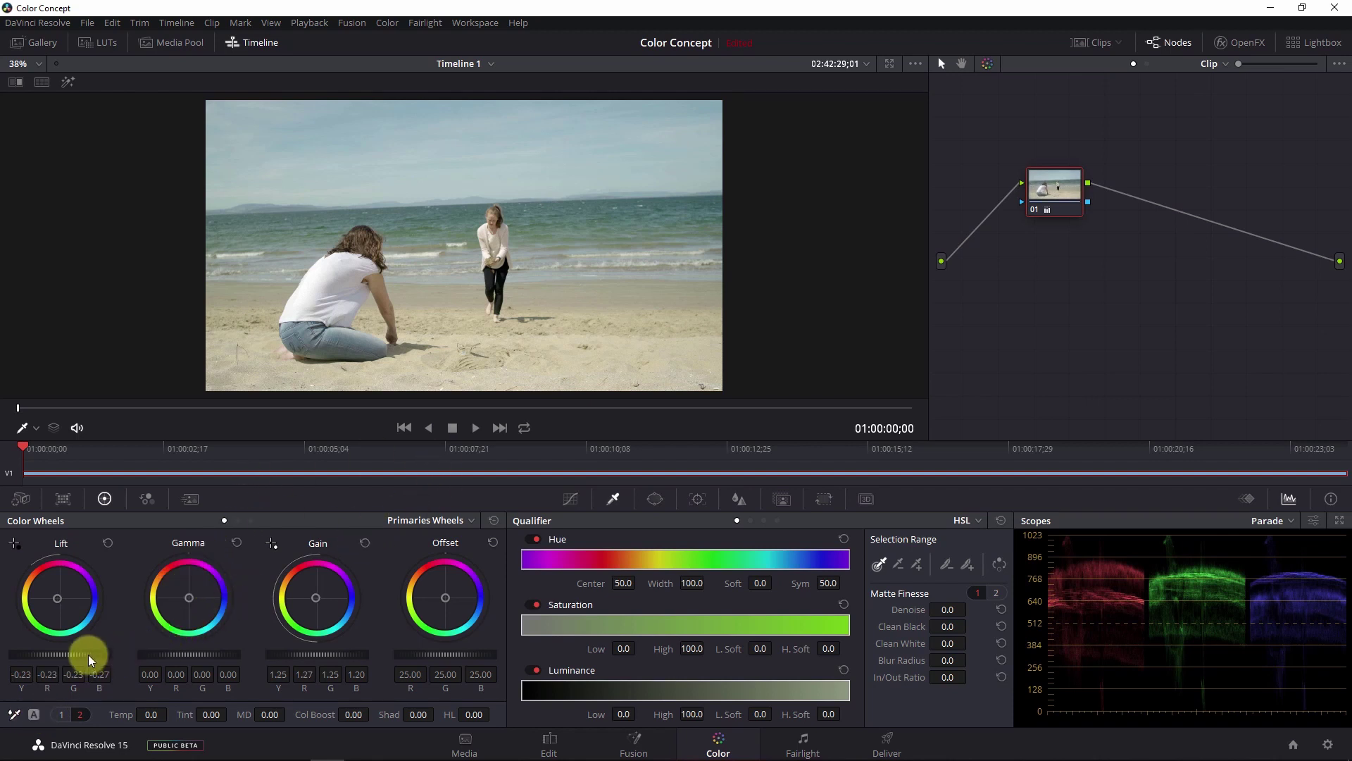
left_click_drag(87, 654, 17, 648)
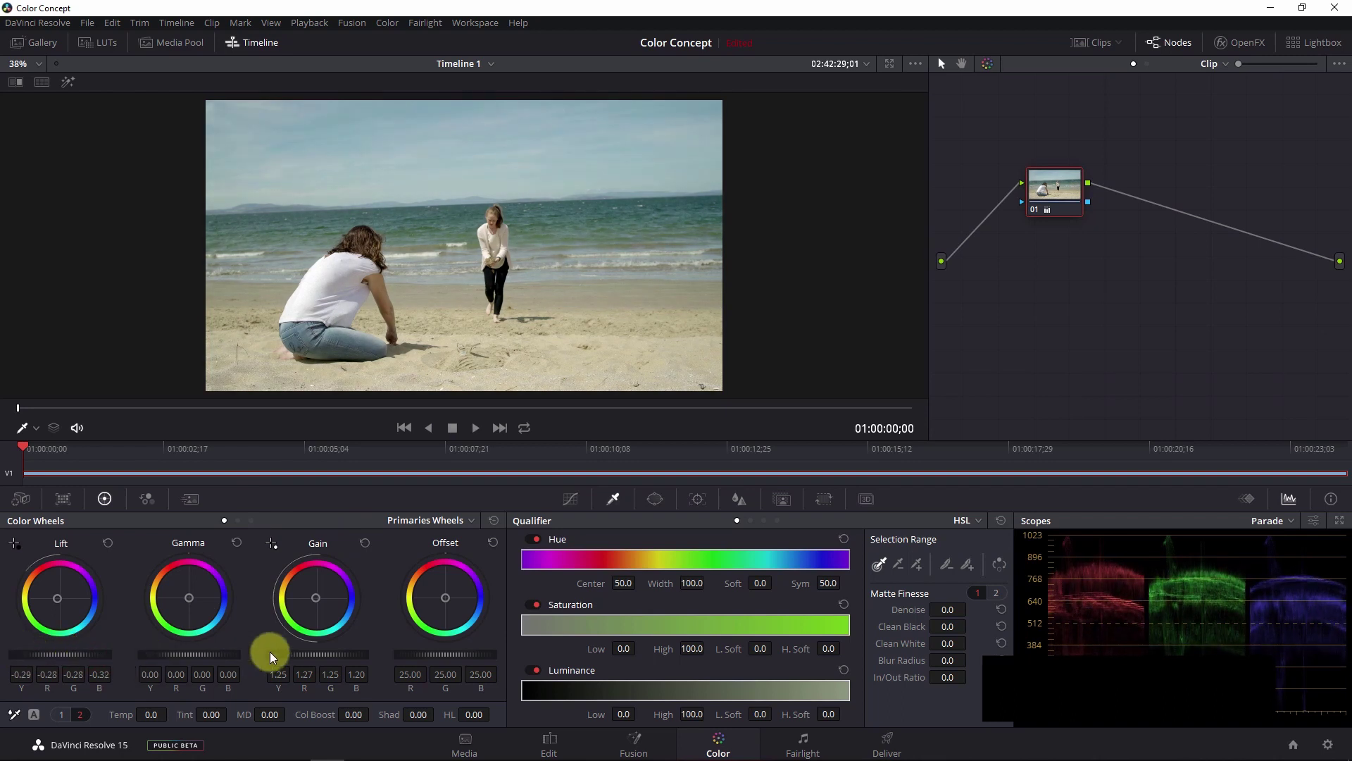
left_click_drag(320, 654, 327, 654)
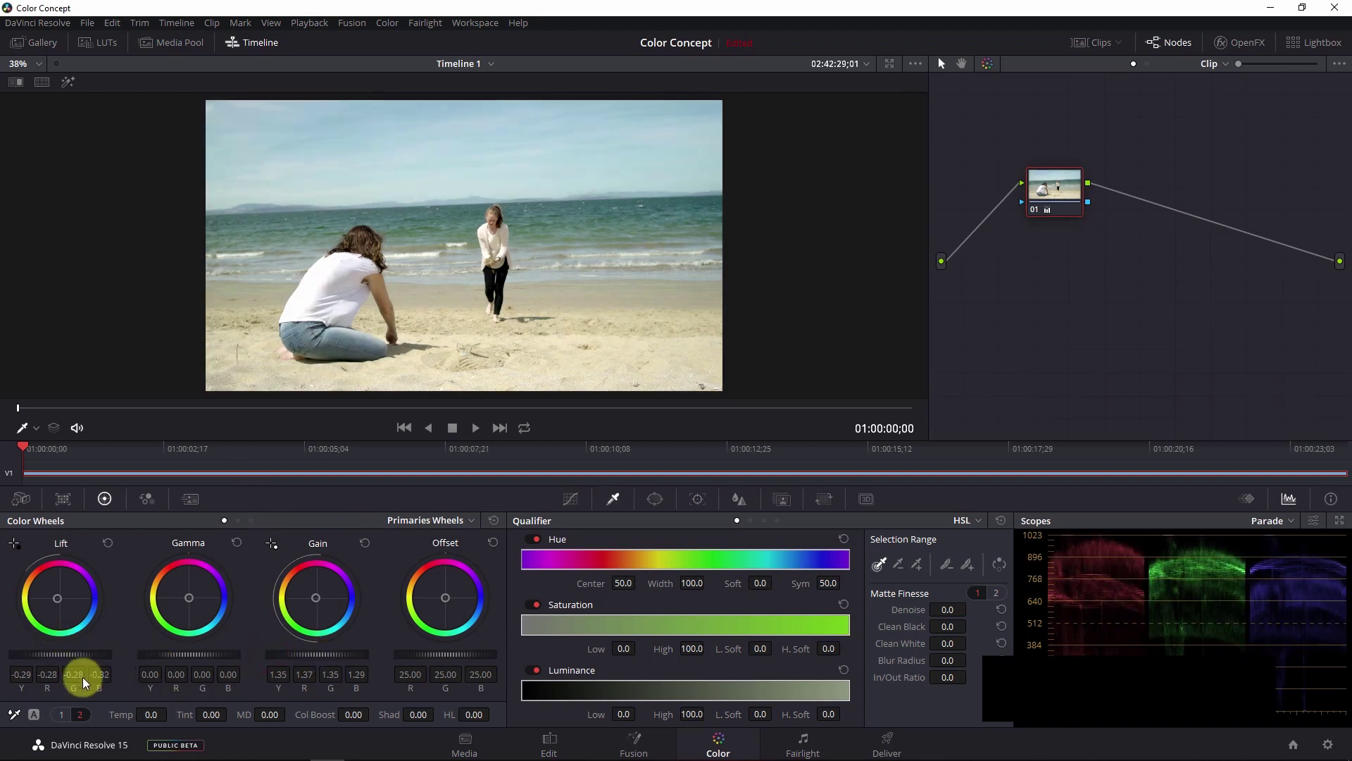
left_click_drag(77, 654, 3, 634)
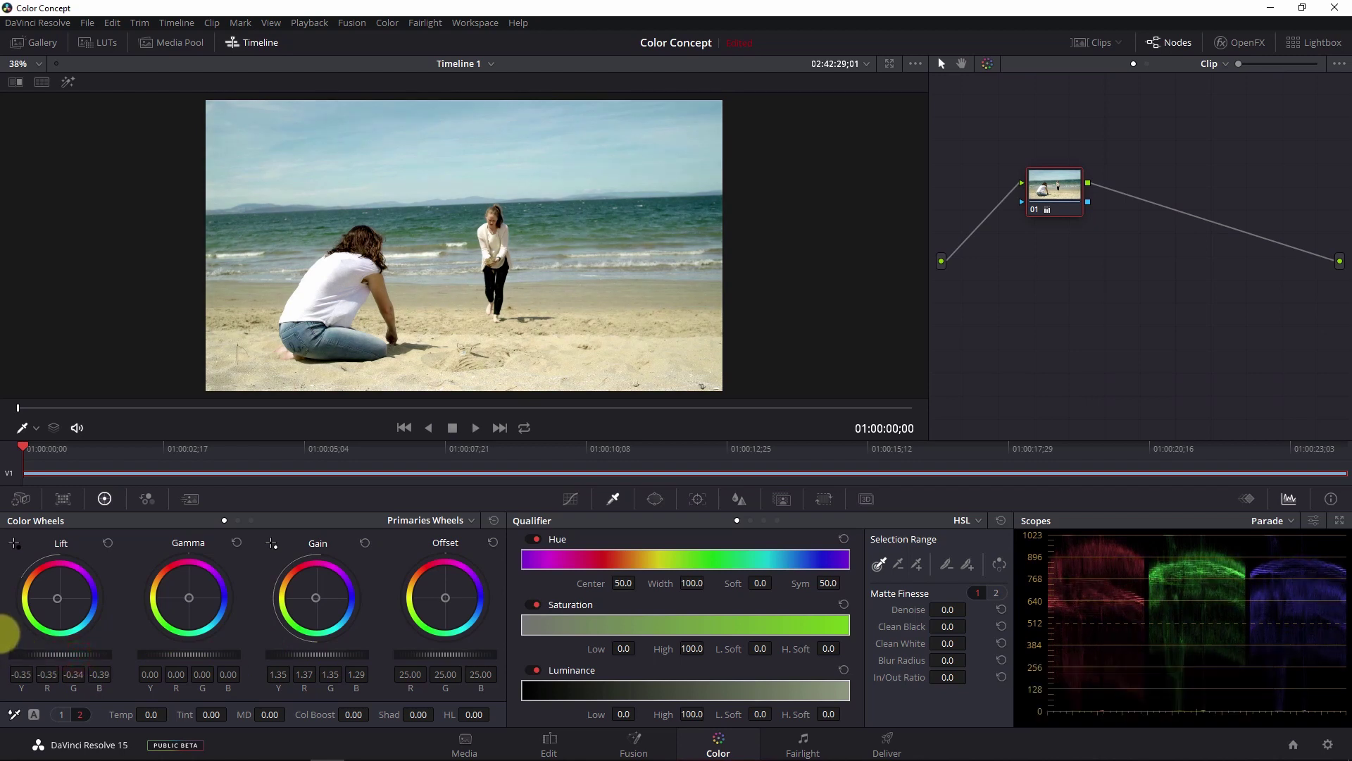
mouse_move(205, 654)
left_mouse_down()
mouse_move(524, 666)
mouse_move(416, 642)
mouse_move(468, 634)
left_mouse_up()
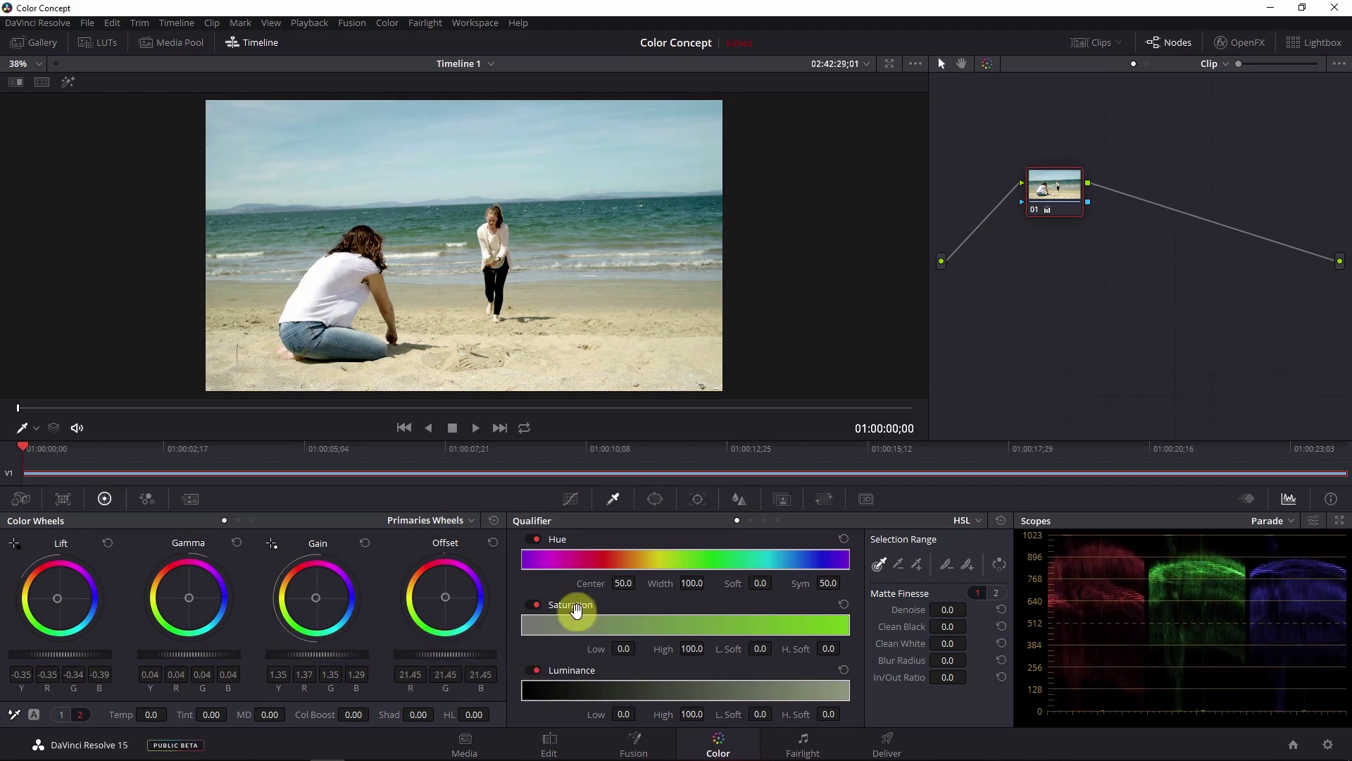
- Add serial node 02 after node 01 and tidy the node graph
right_click(1046, 203)
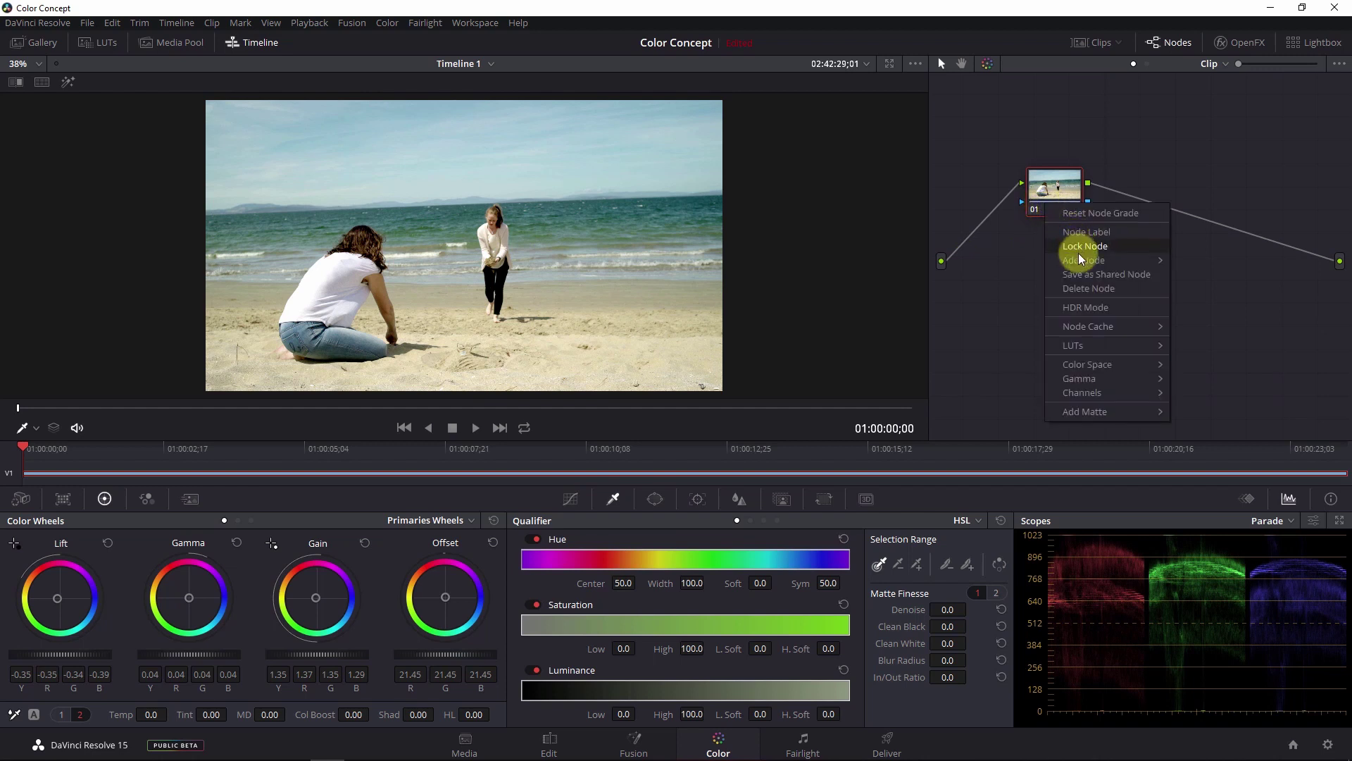
mouse_move(1078, 255)
left_click(1241, 263)
left_click_drag(1057, 202, 971, 215)
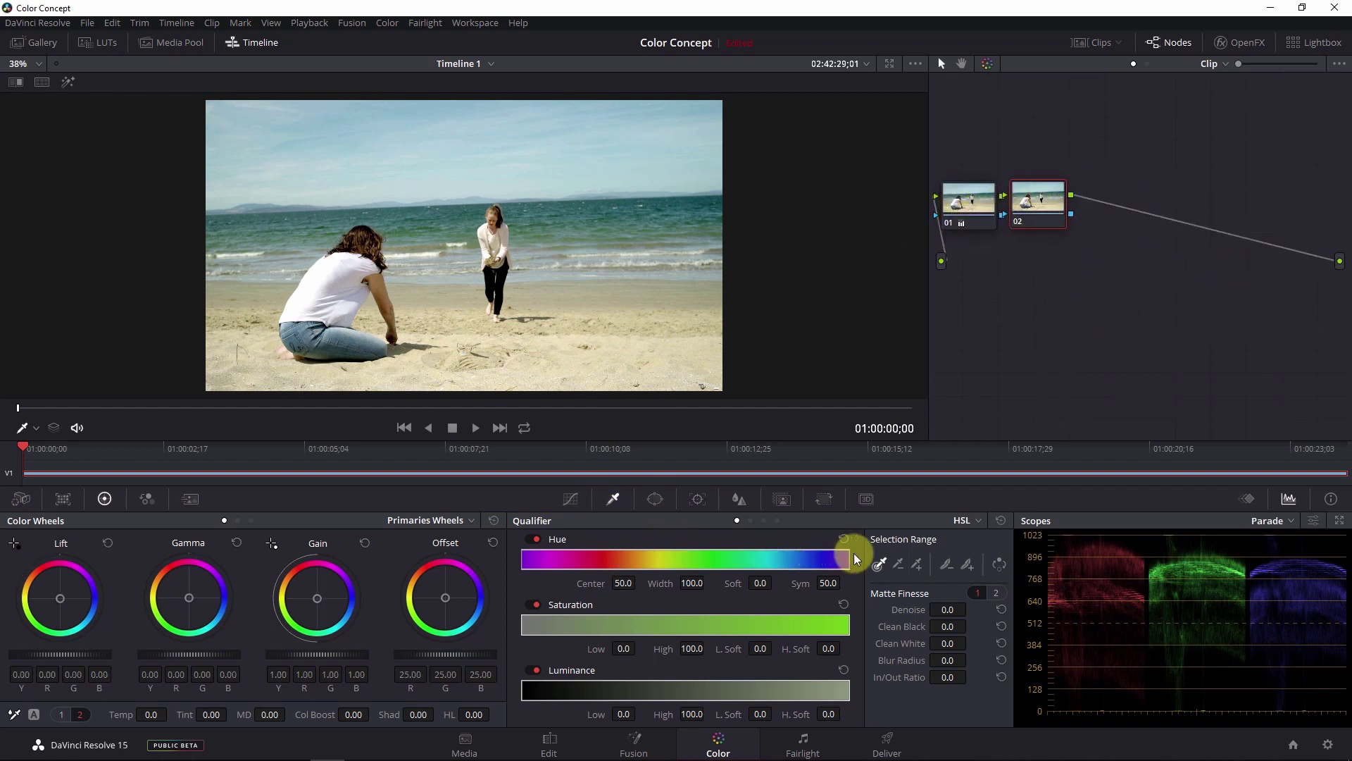
- Set node 02's qualifier mode from HSL to 3D
left_click(977, 525)
left_click(970, 582)
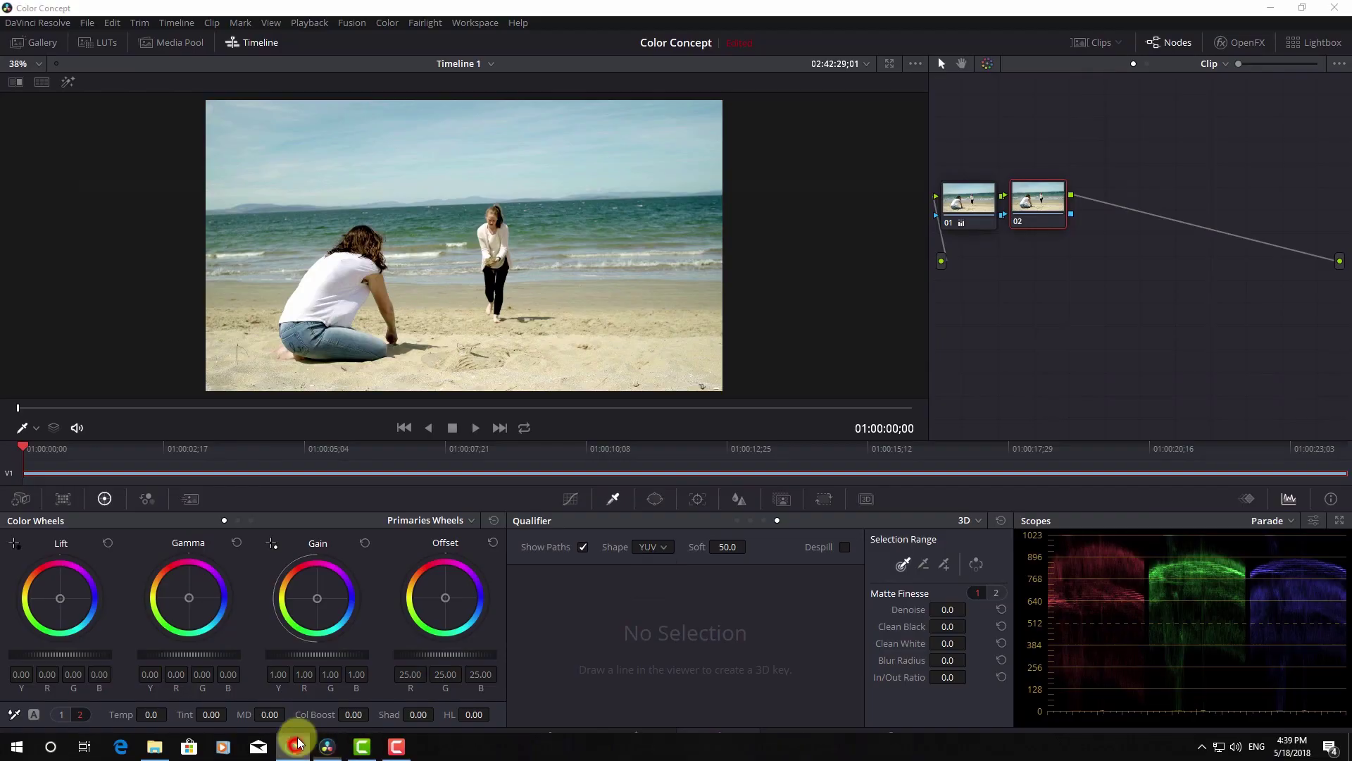
left_click(294, 752)
- Review the YUV image results and the Wikipedia YUV article, then minimise Chrome
left_click(176, 10)
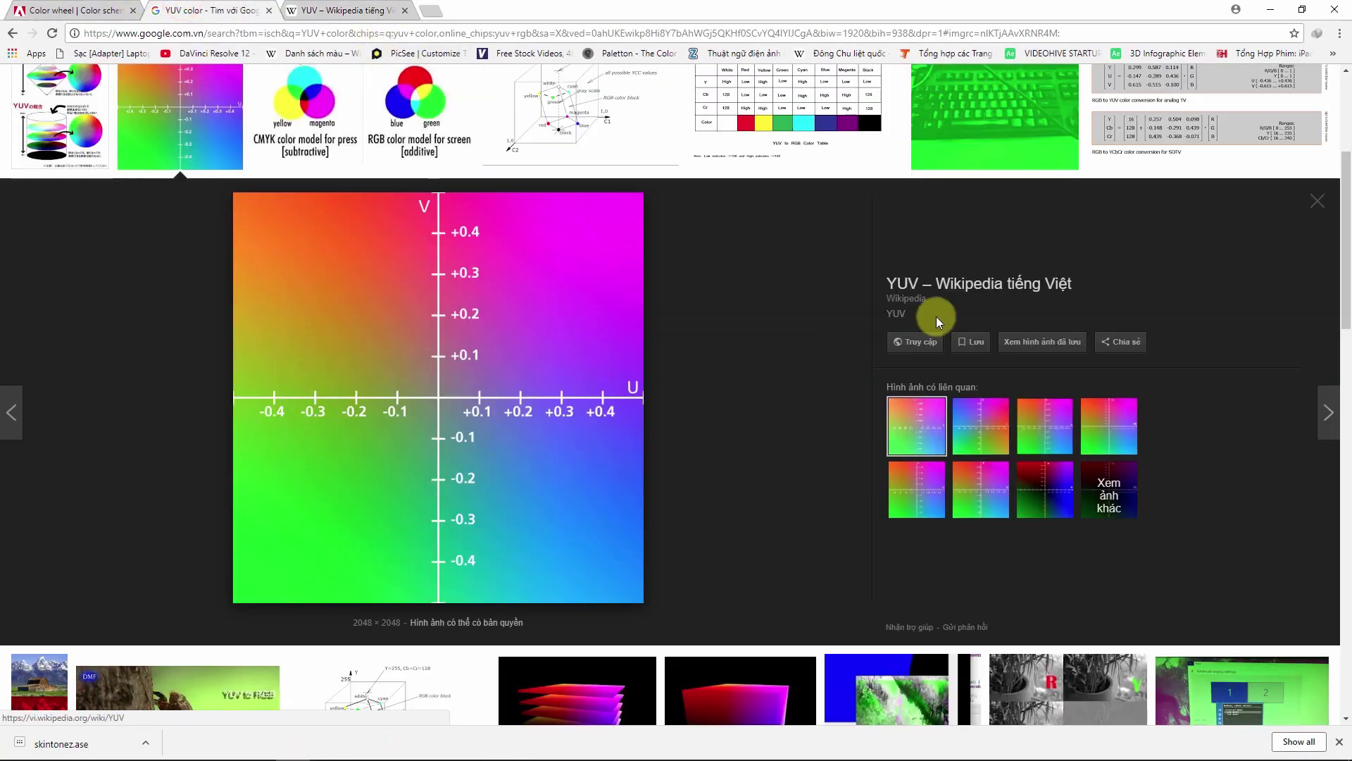
left_click(949, 287)
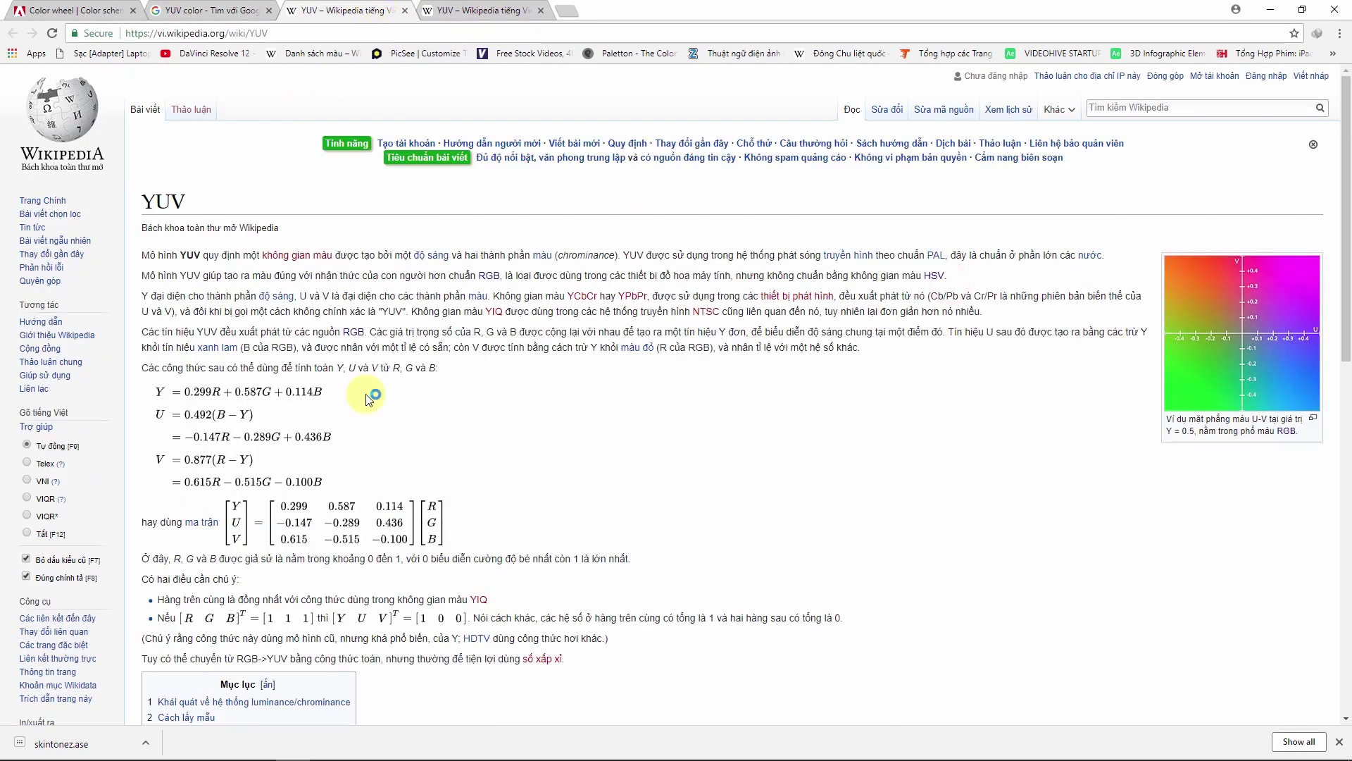
left_click(1271, 9)
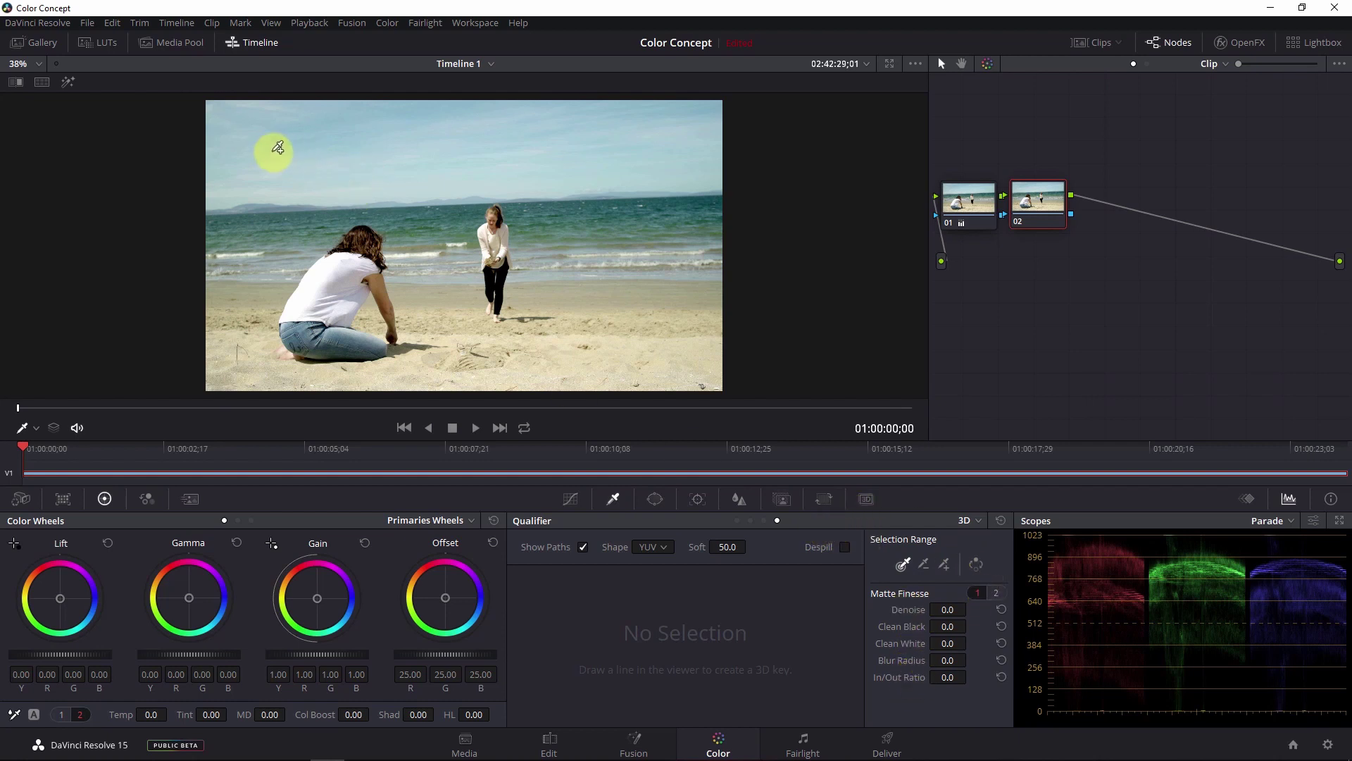
- Draw a 3D qualifier stroke across the sky on node 02 and display its highlight matte
left_click_drag(250, 130, 655, 161)
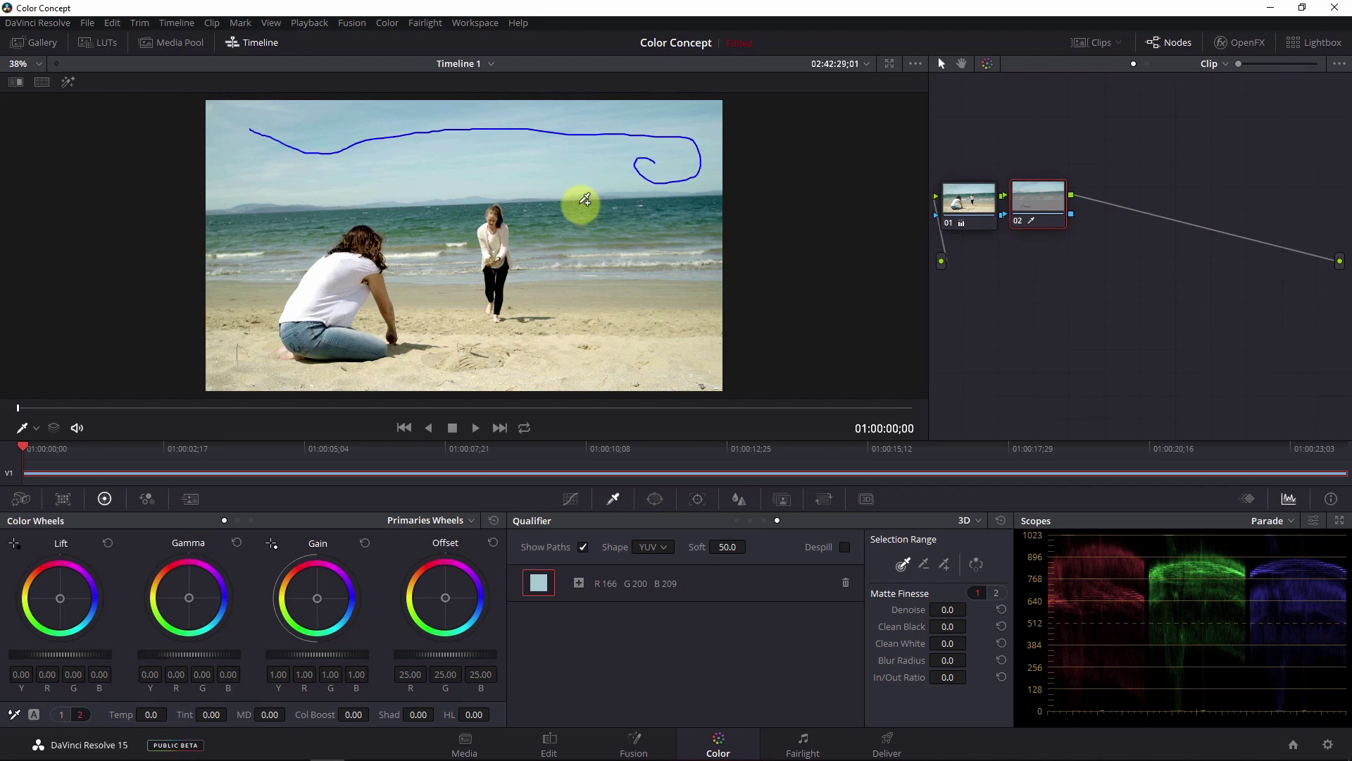
left_click(67, 85)
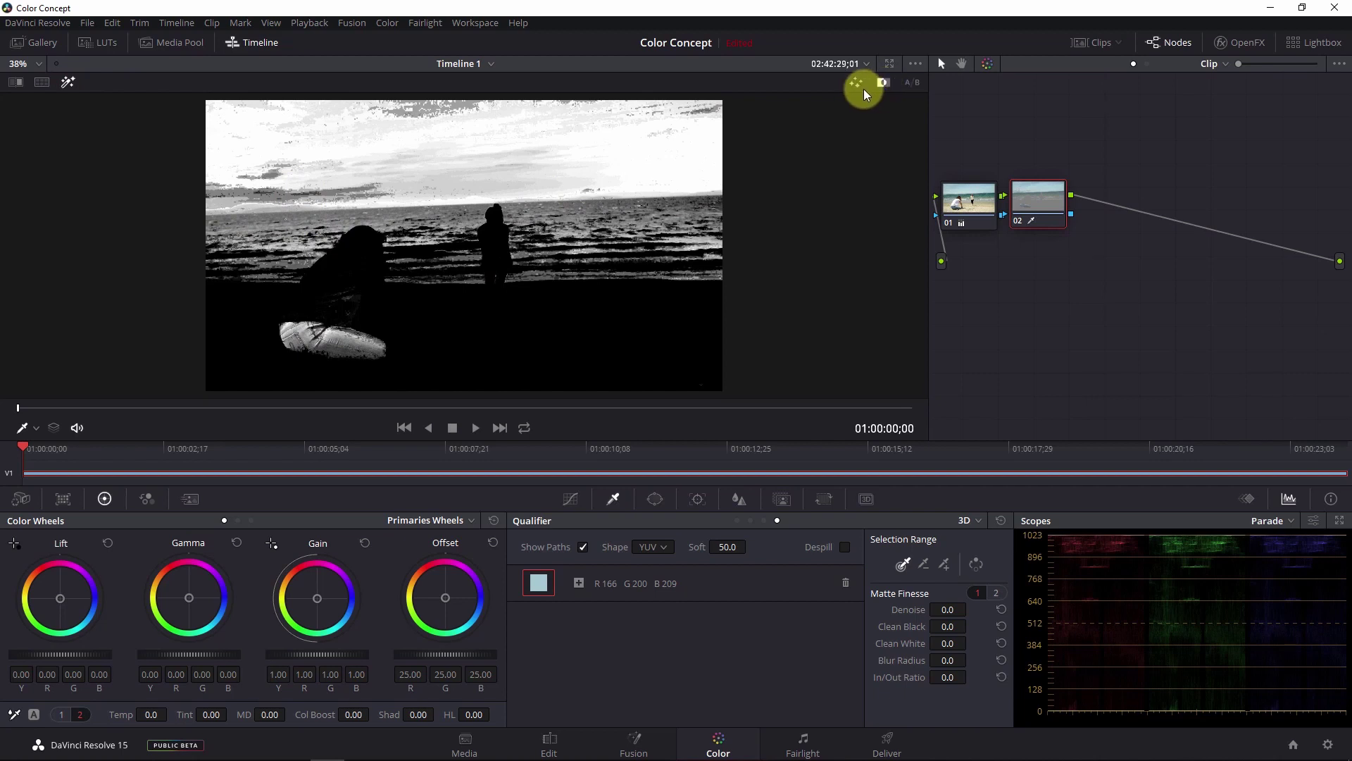
- Add several more sky samples to node 02's qualifier, previewing the matte over grey
left_click(861, 86)
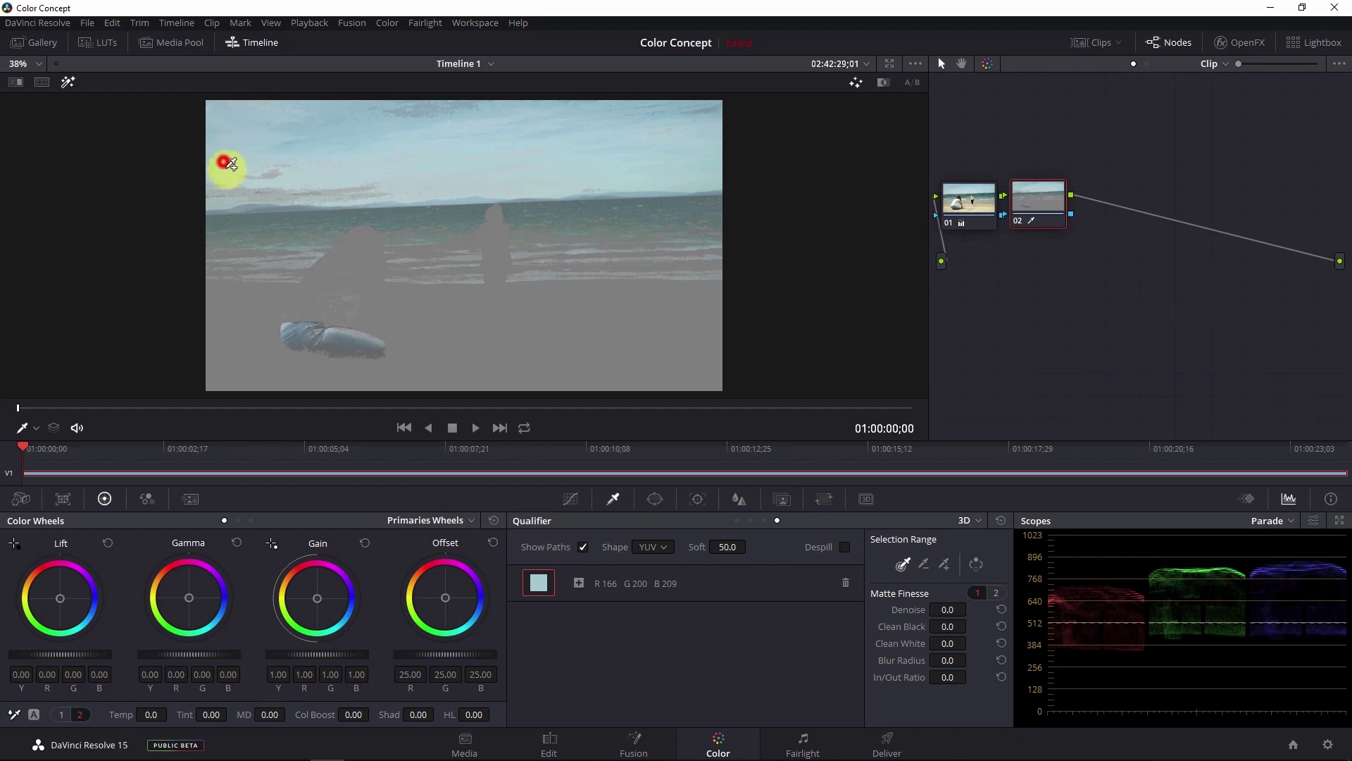
left_click_drag(227, 159, 317, 172)
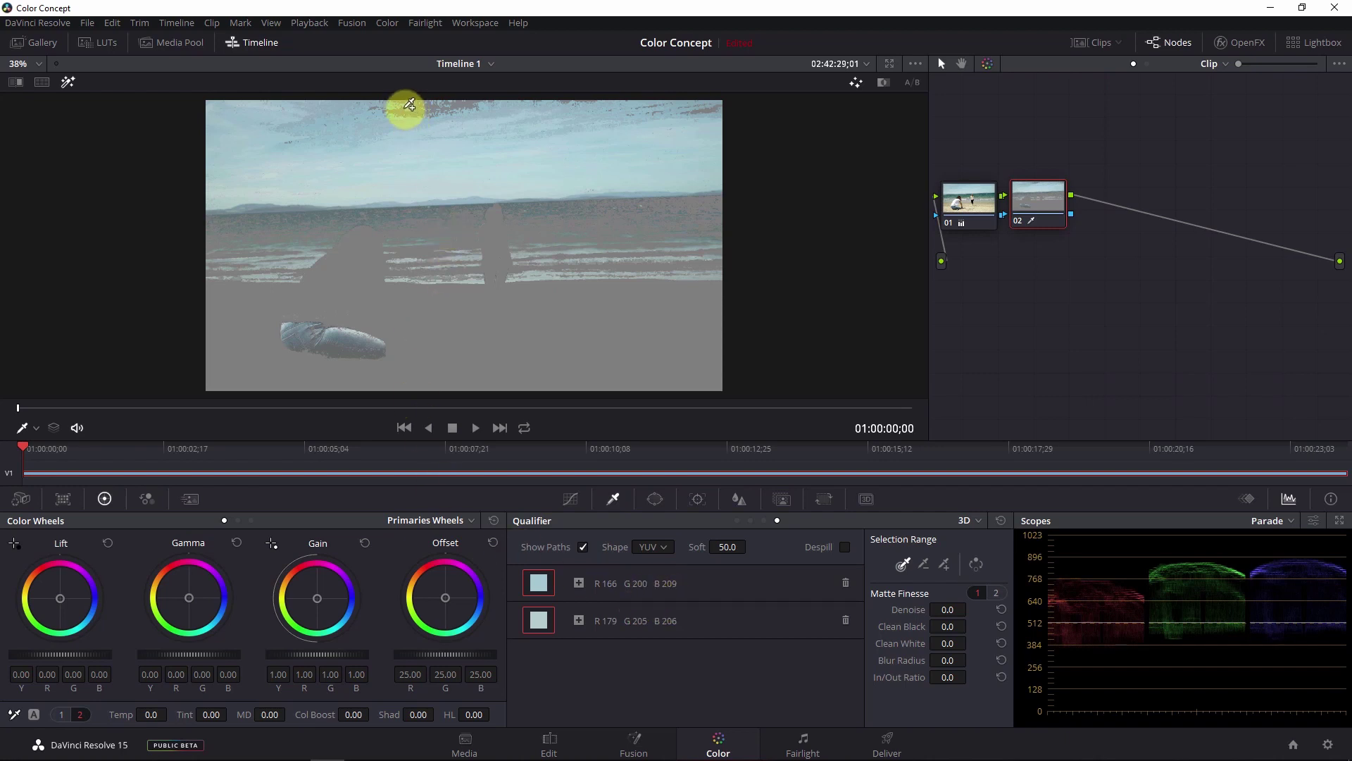
left_click(405, 109)
left_click(630, 111)
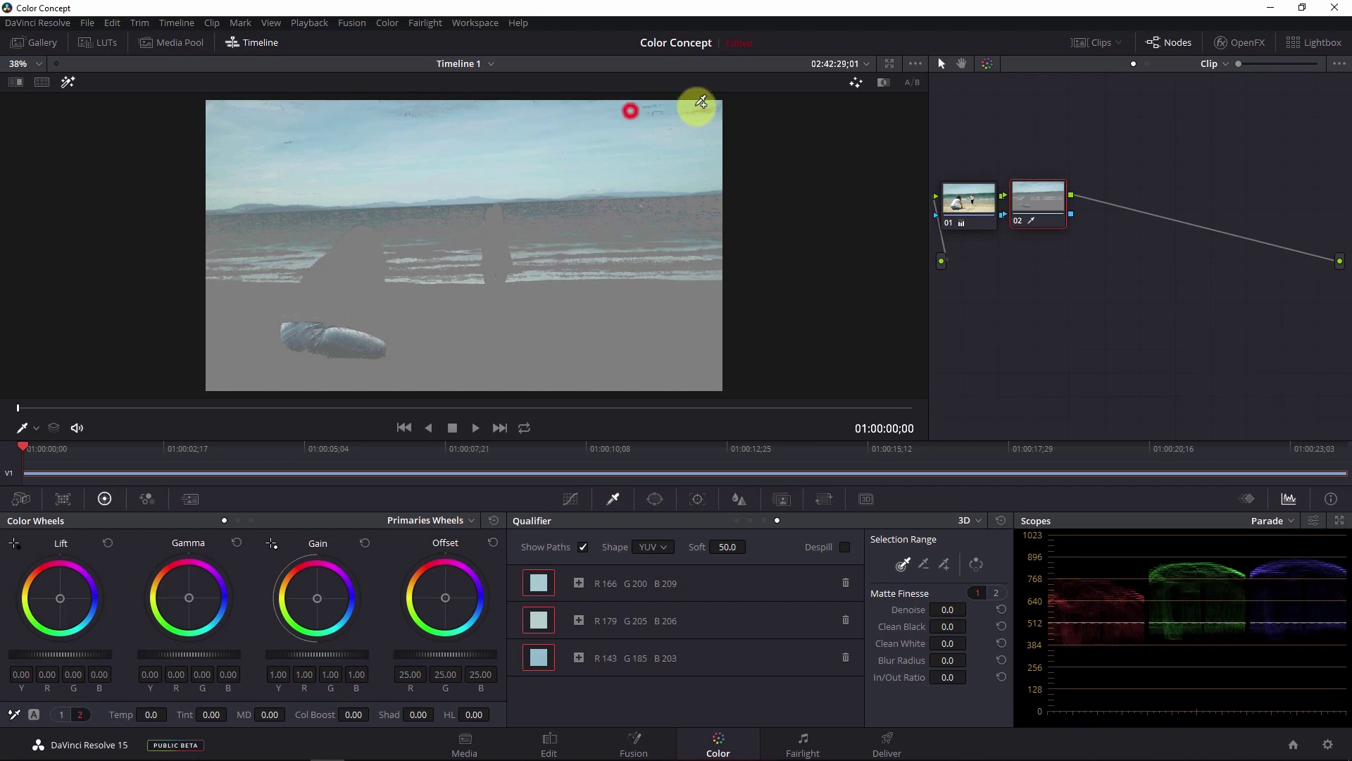
left_click(714, 106)
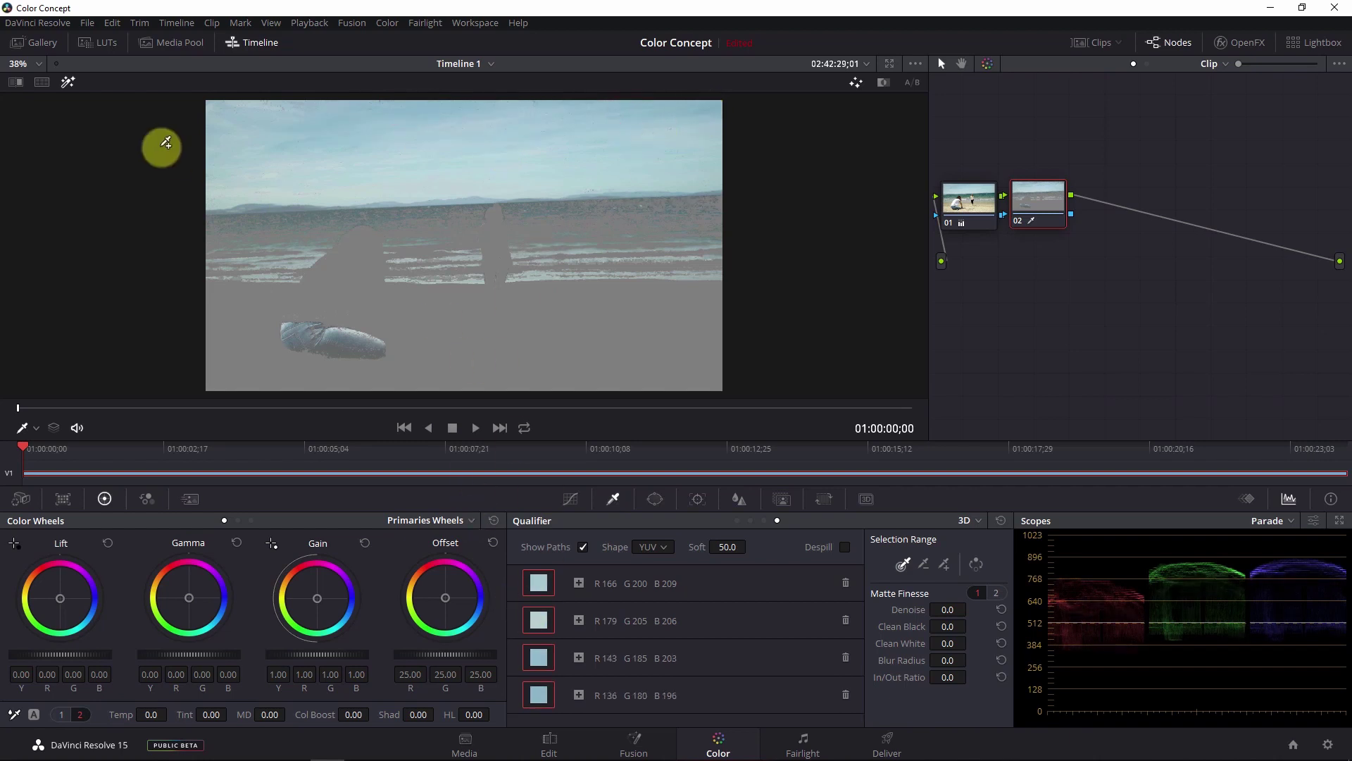
left_click(68, 82)
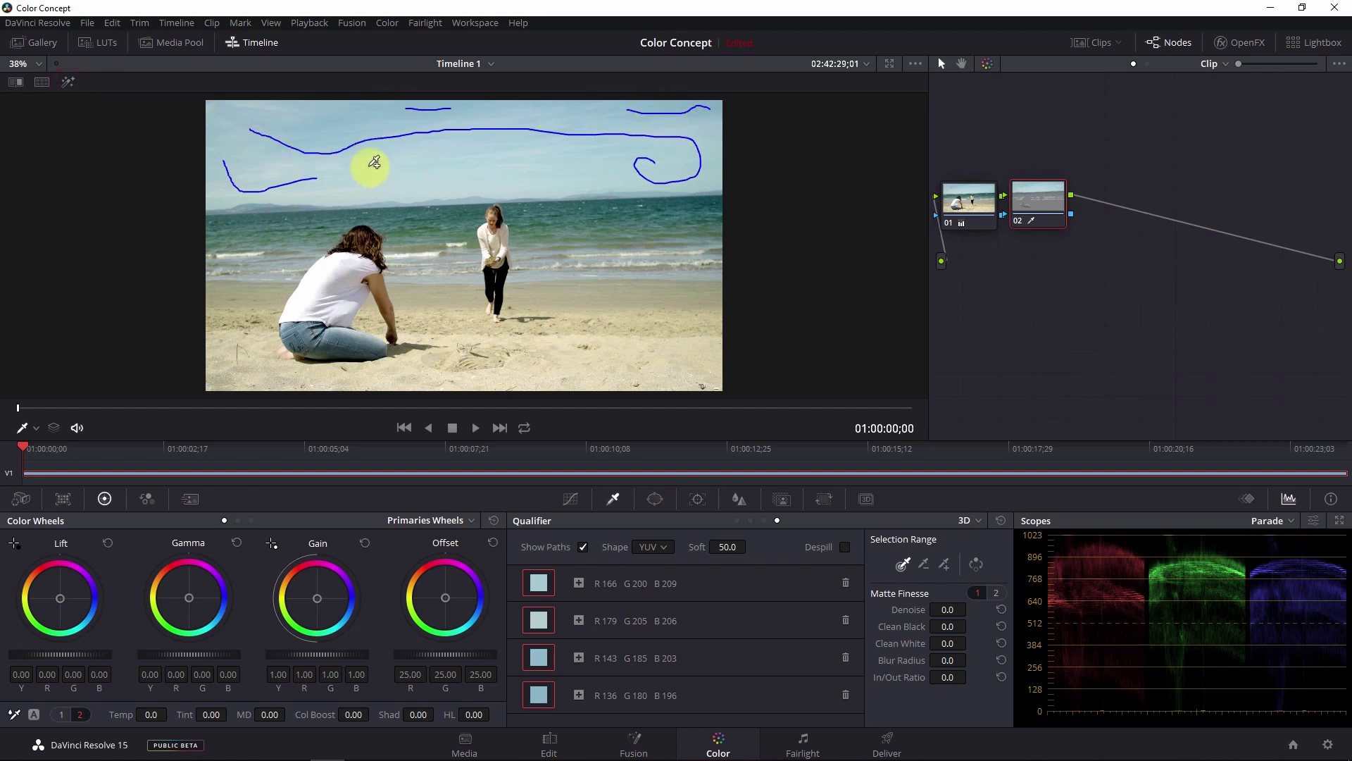
left_click(69, 82)
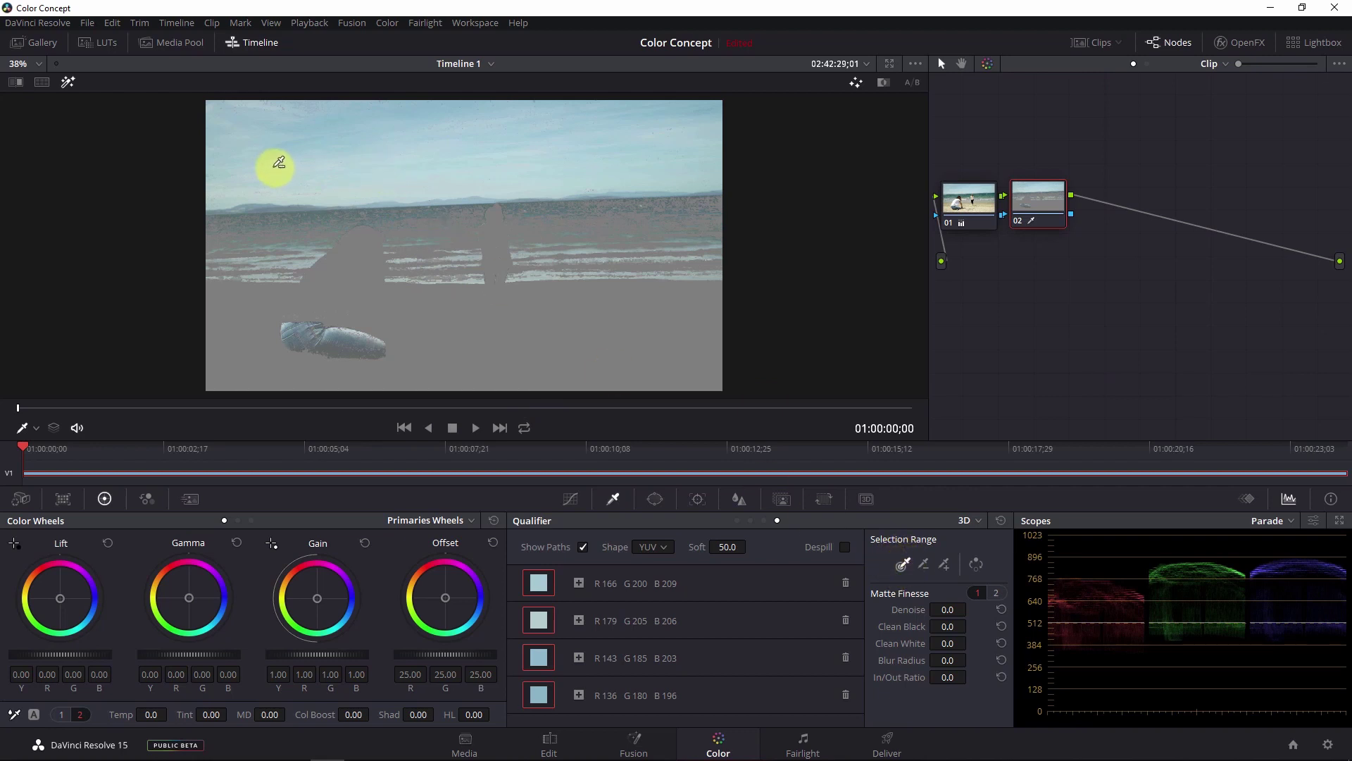
- Subtract a sky sample (R 187 G 209 B 209) and compare the matte with the image
left_click_drag(254, 167, 282, 187)
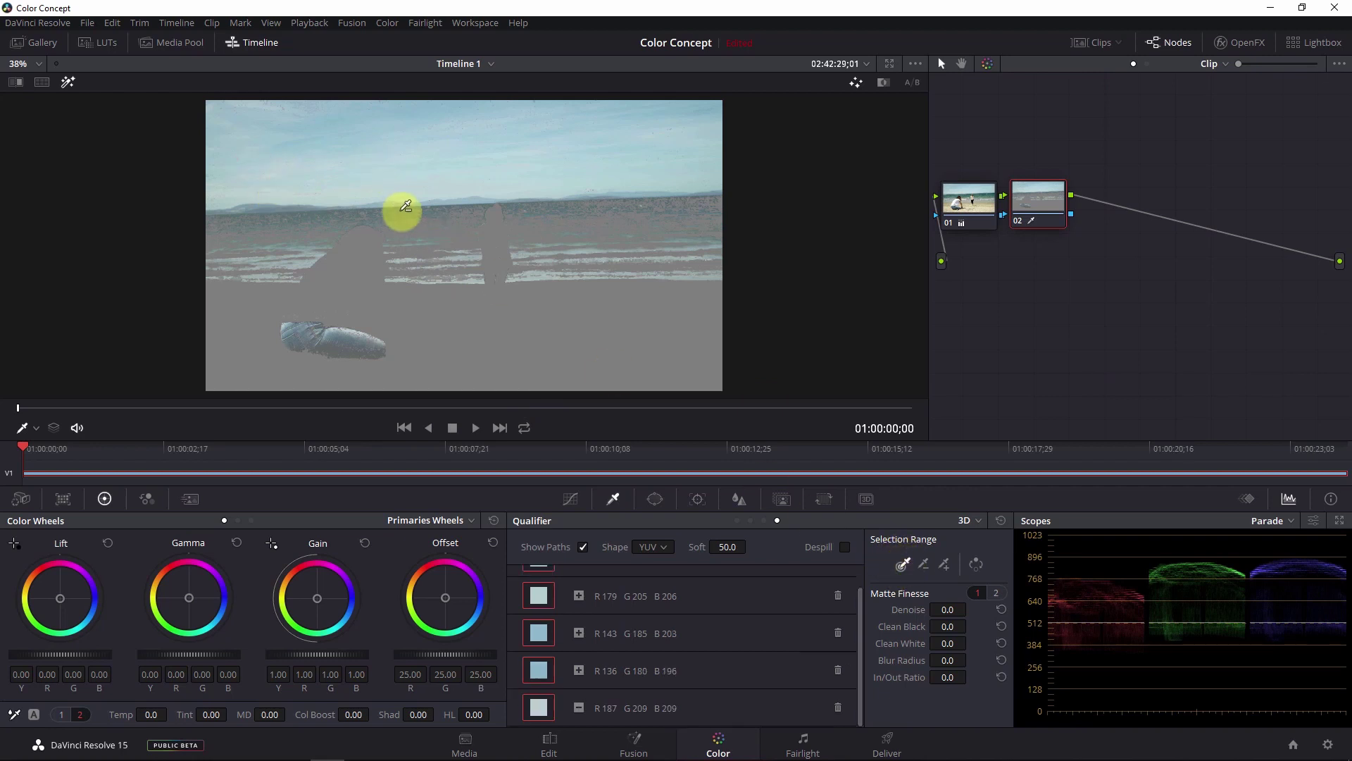
left_click(67, 82)
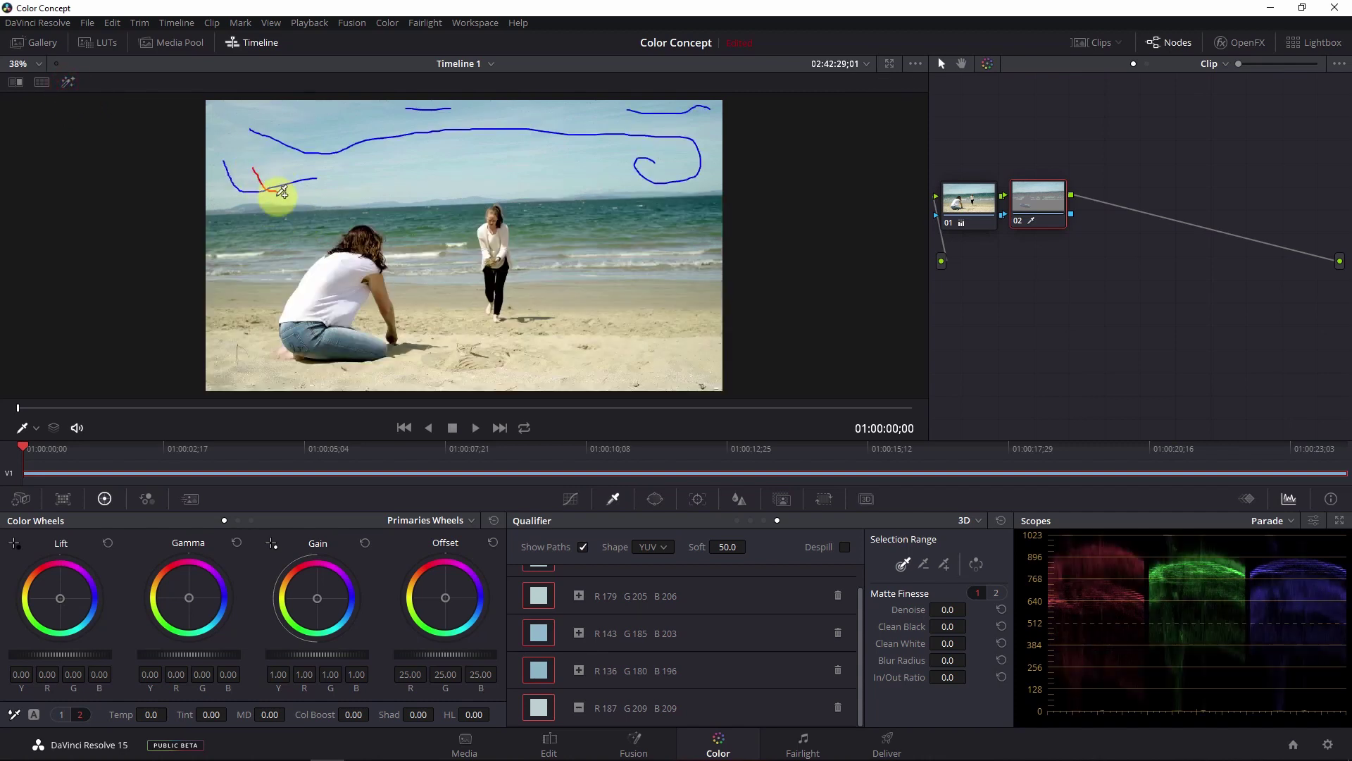
left_click(67, 82)
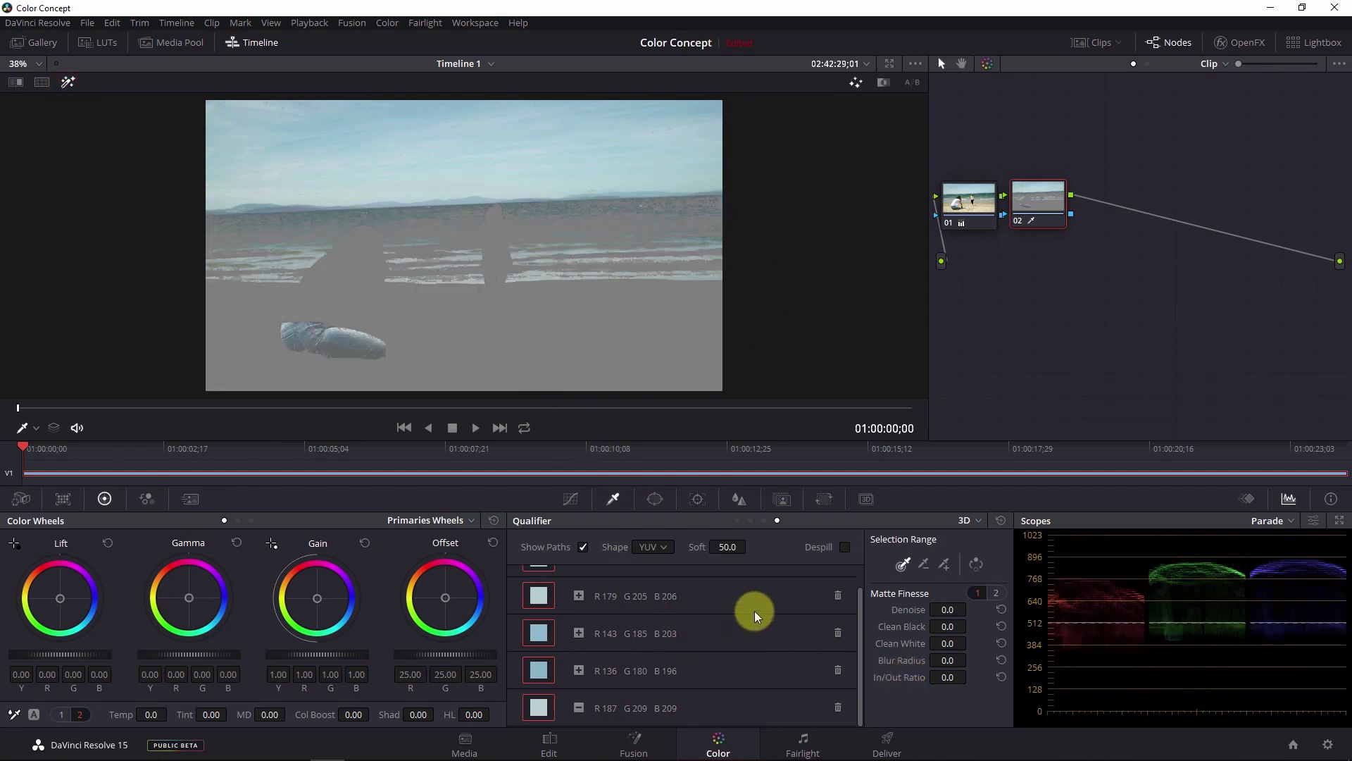
scroll(755, 611, "up", 1)
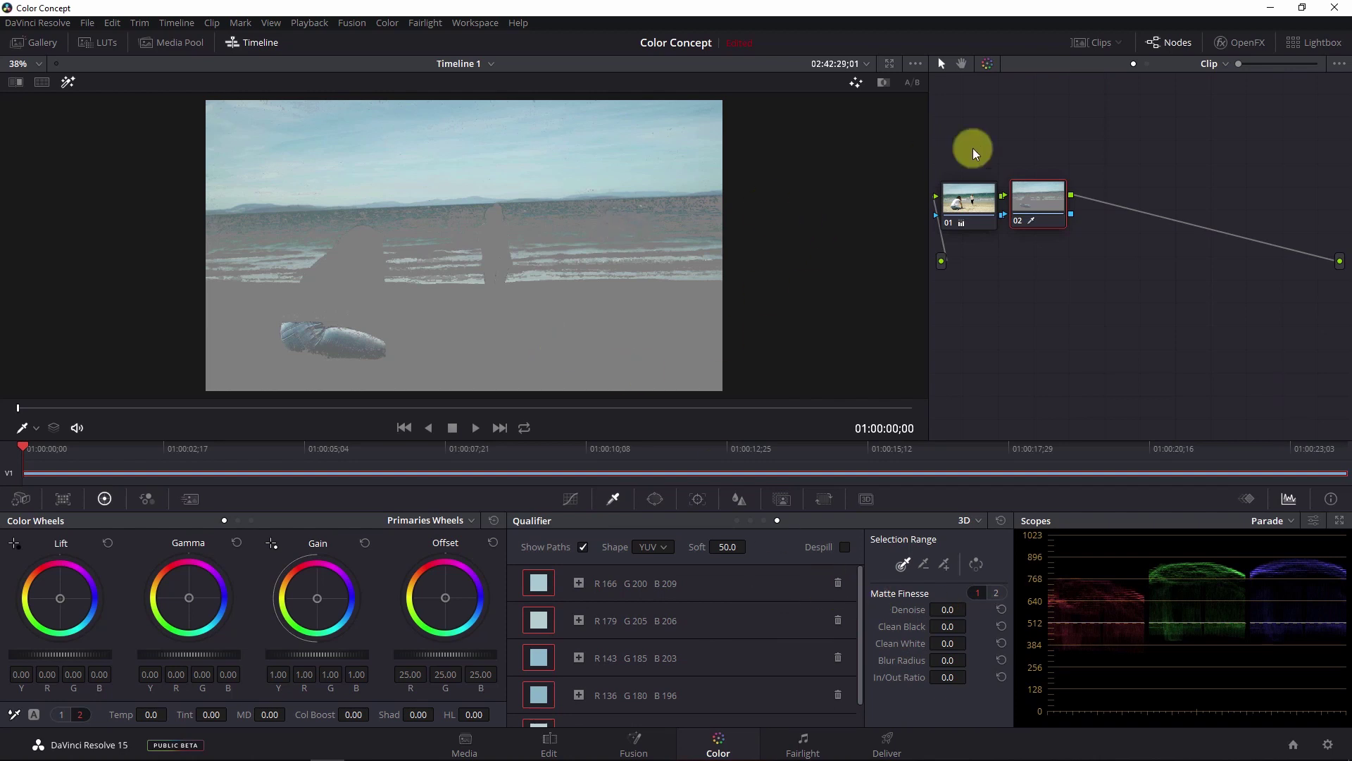
- On a black-and-white matte, set Clean White 11.2, Clean Black 11.6, Denoise 19.7, Blur Radius 7.6
left_click(884, 83)
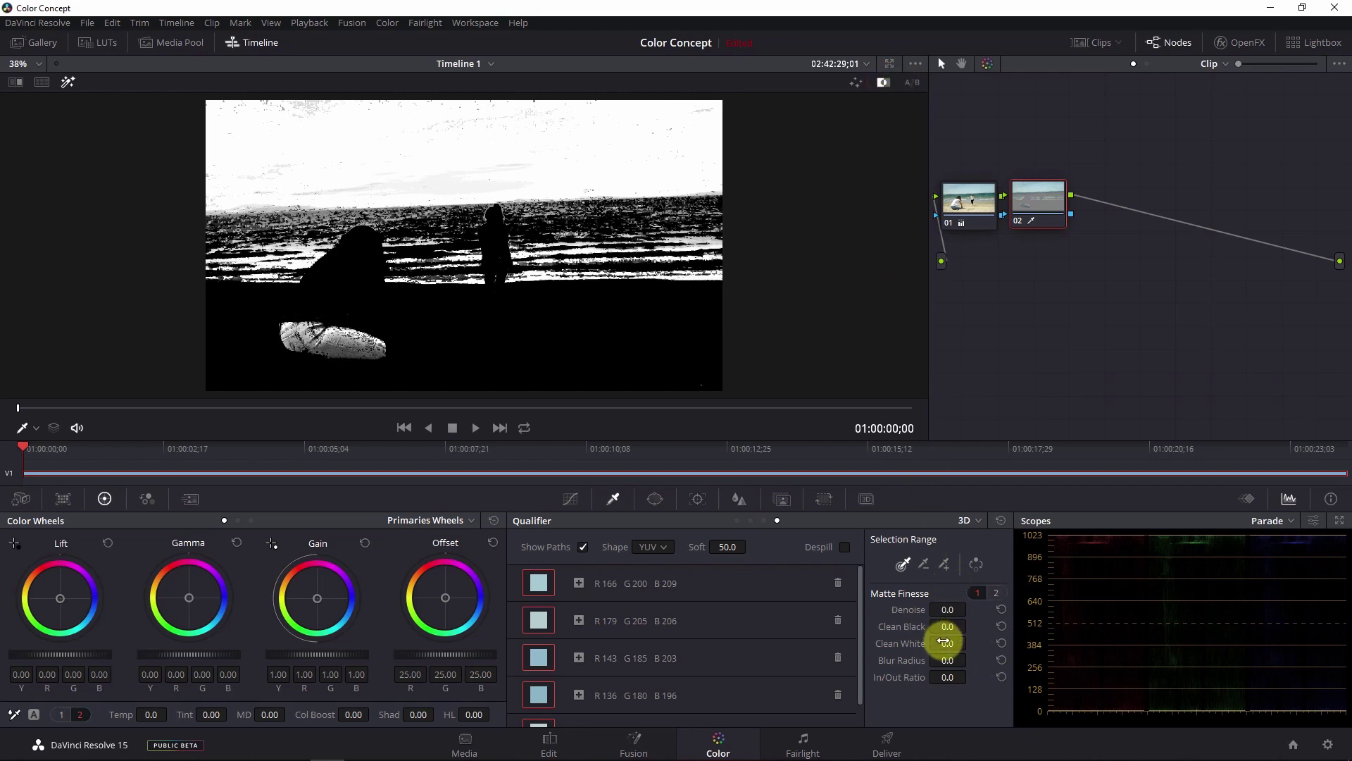
left_click_drag(946, 644, 979, 644)
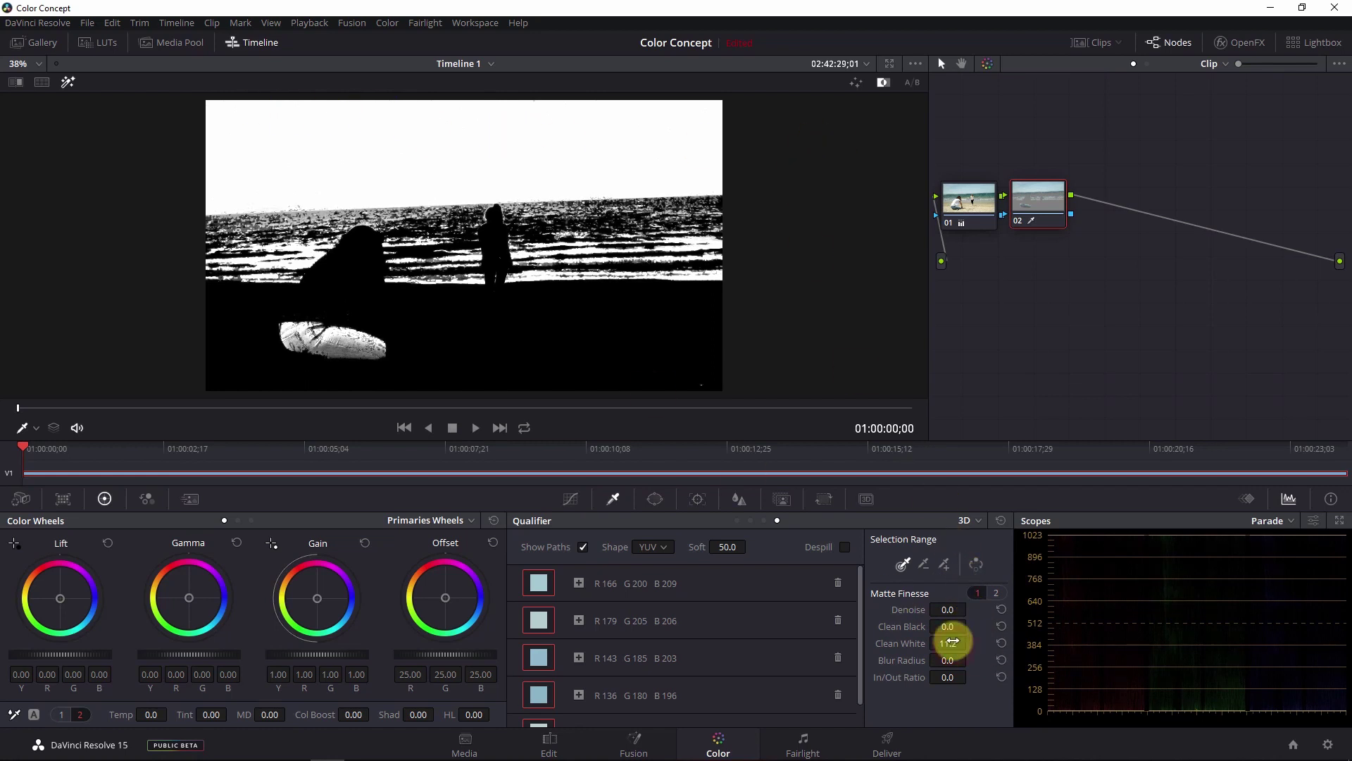
left_click_drag(947, 626, 1030, 636)
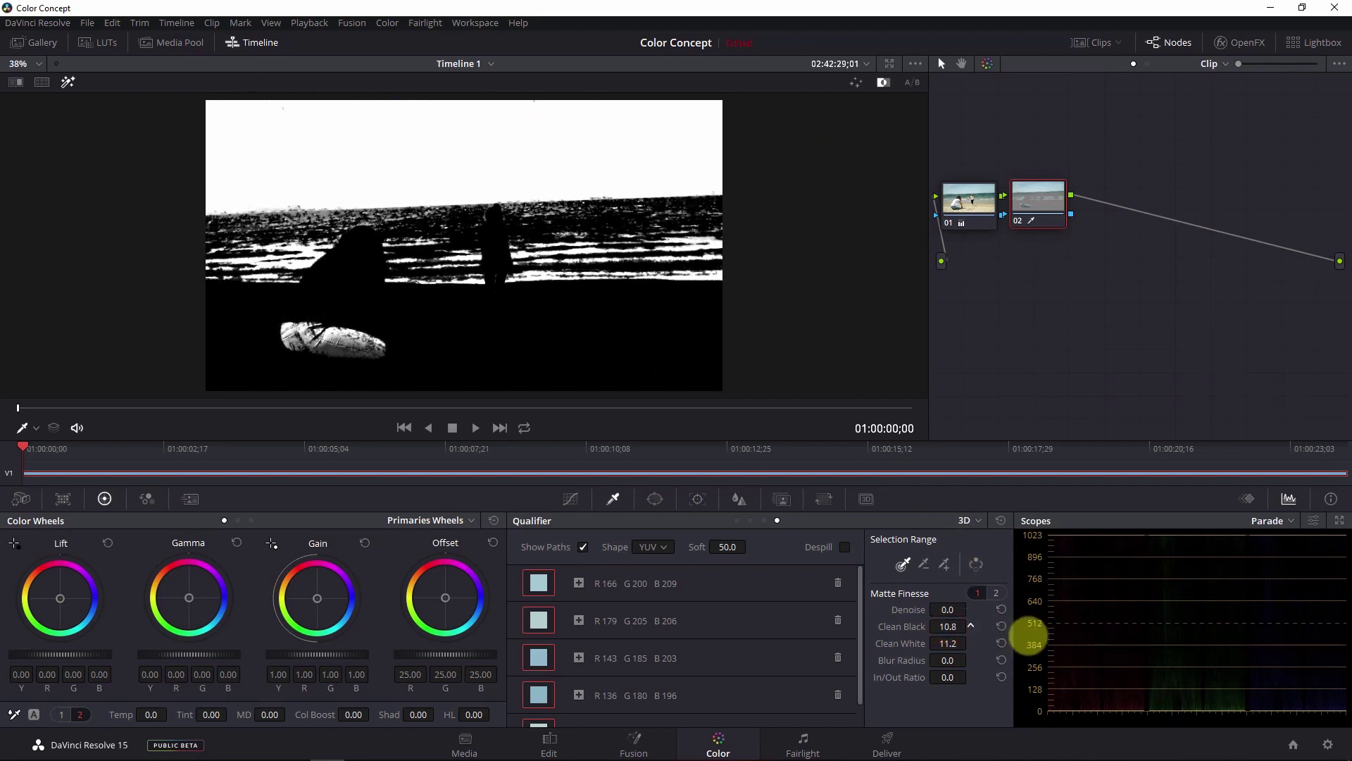
left_click_drag(947, 610, 1087, 628)
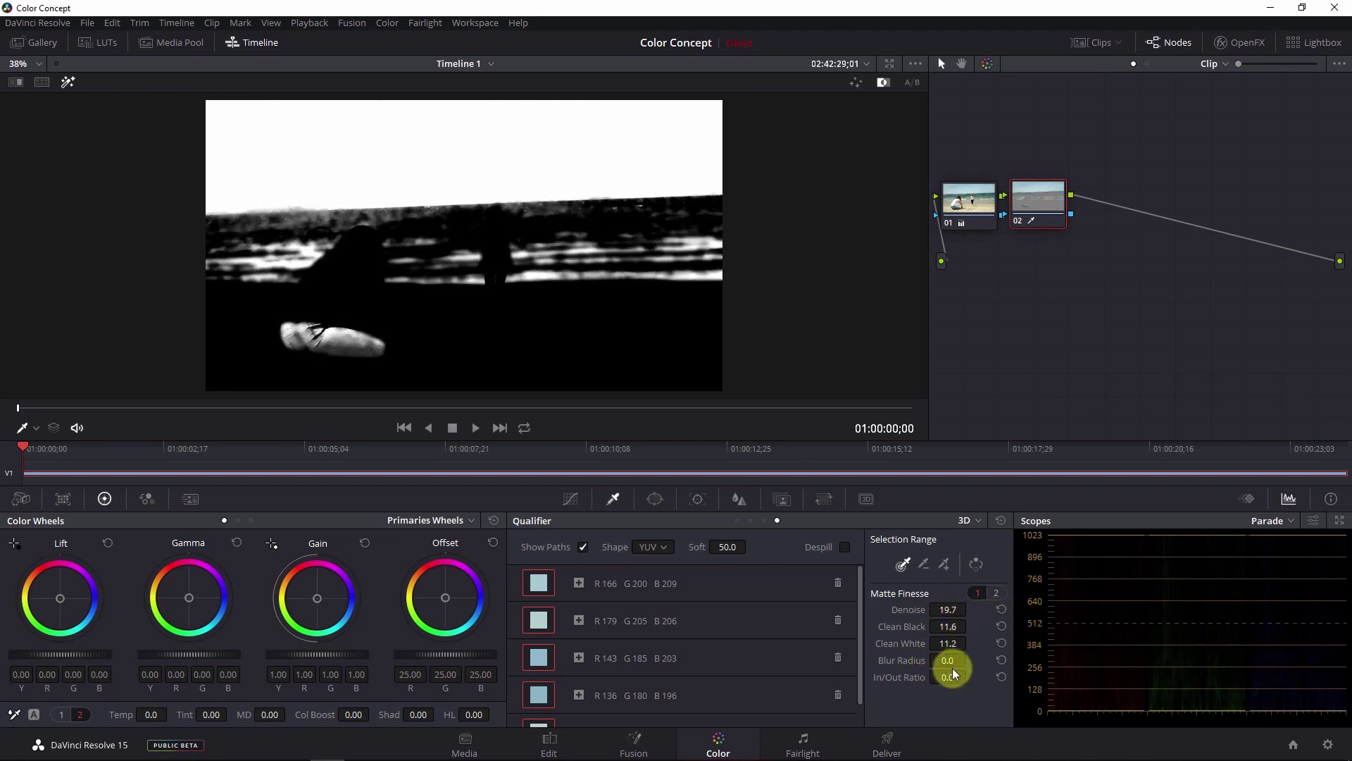
left_click_drag(950, 661, 1002, 666)
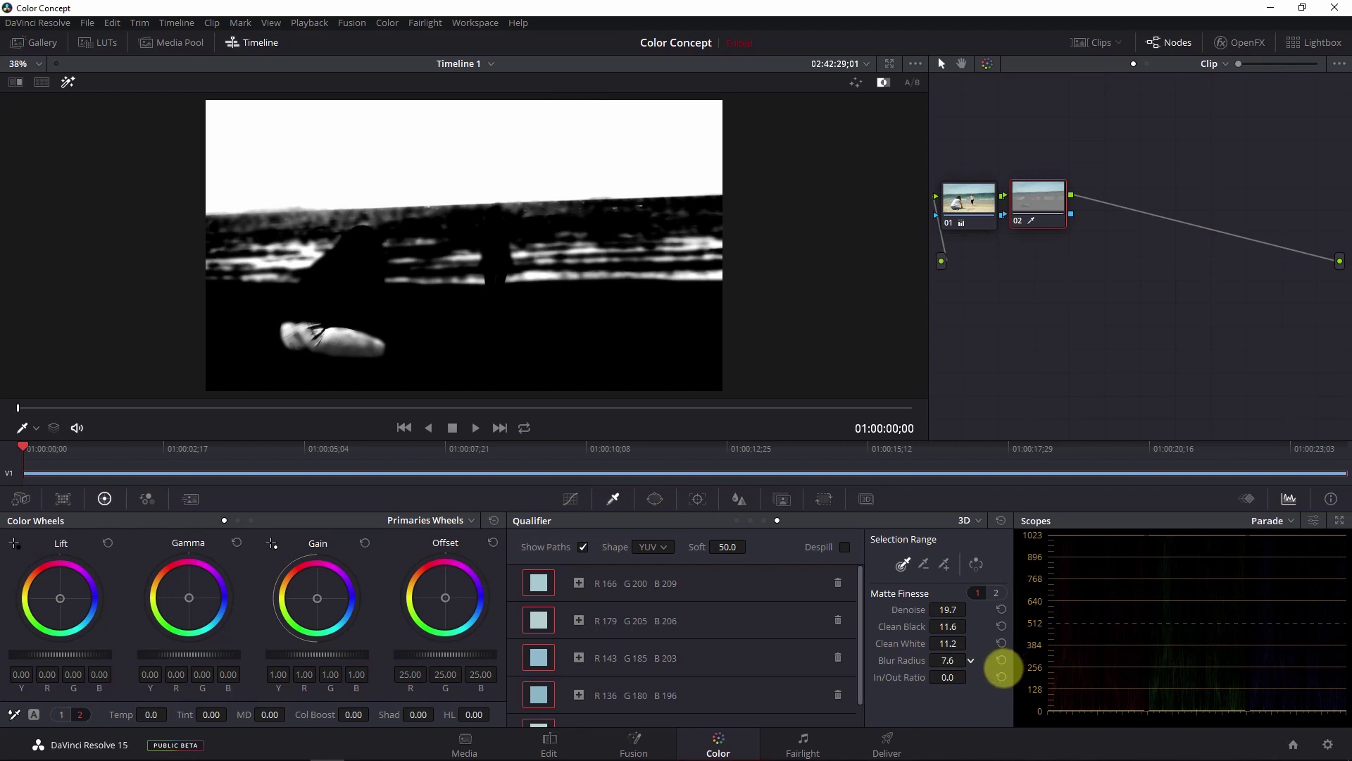
left_click(999, 592)
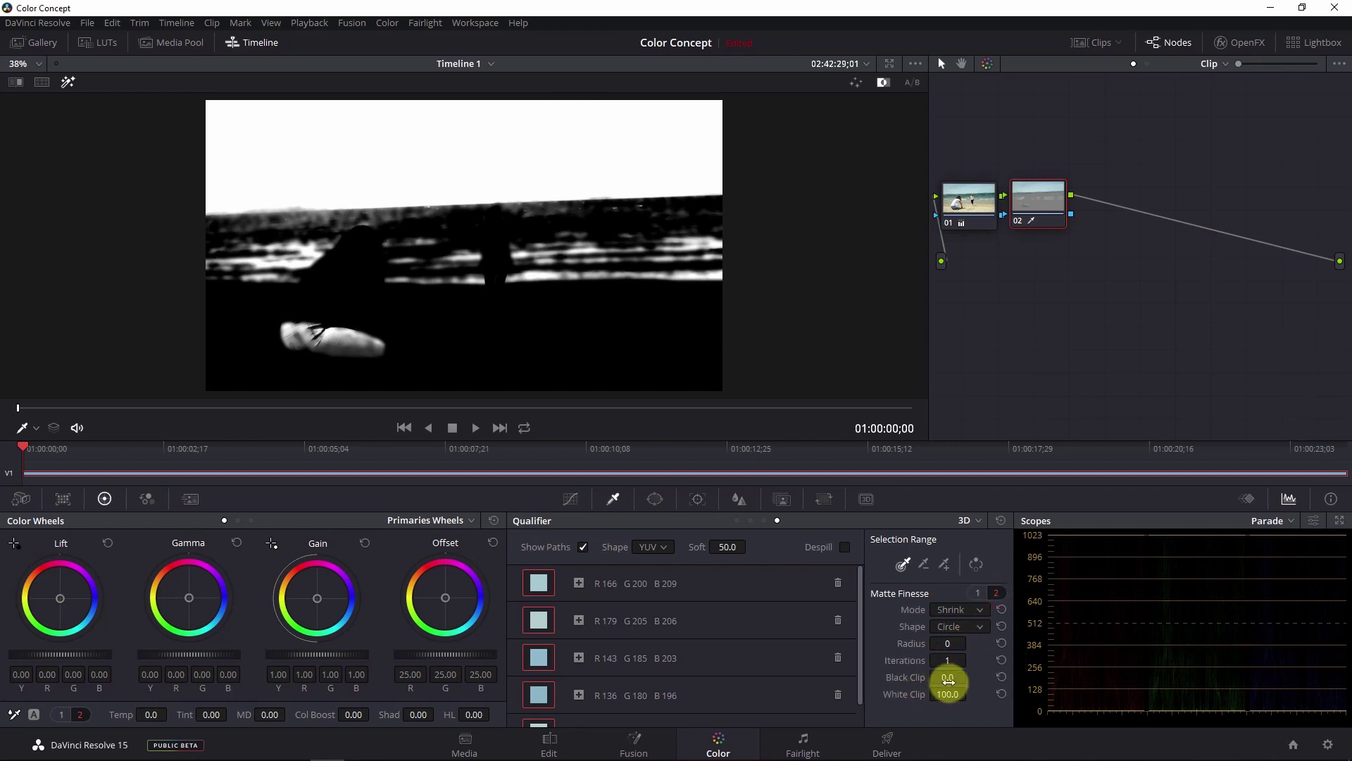
- Set the matte's Black Clip to 51.1 and shrink it with Radius 5
mouse_move(948, 677)
left_mouse_down()
mouse_move(1251, 690)
mouse_move(818, 379)
mouse_move(462, 261)
left_mouse_up()
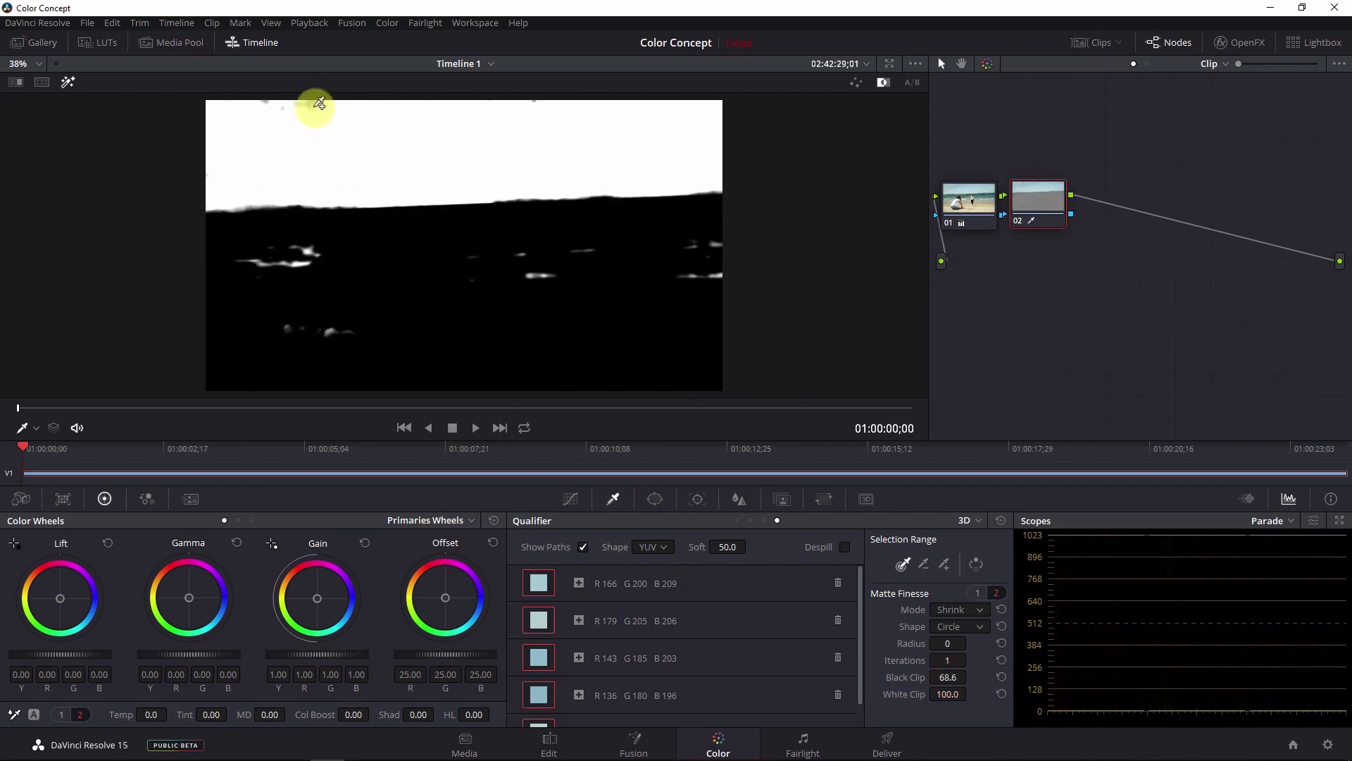
left_click_drag(951, 679, 833, 681)
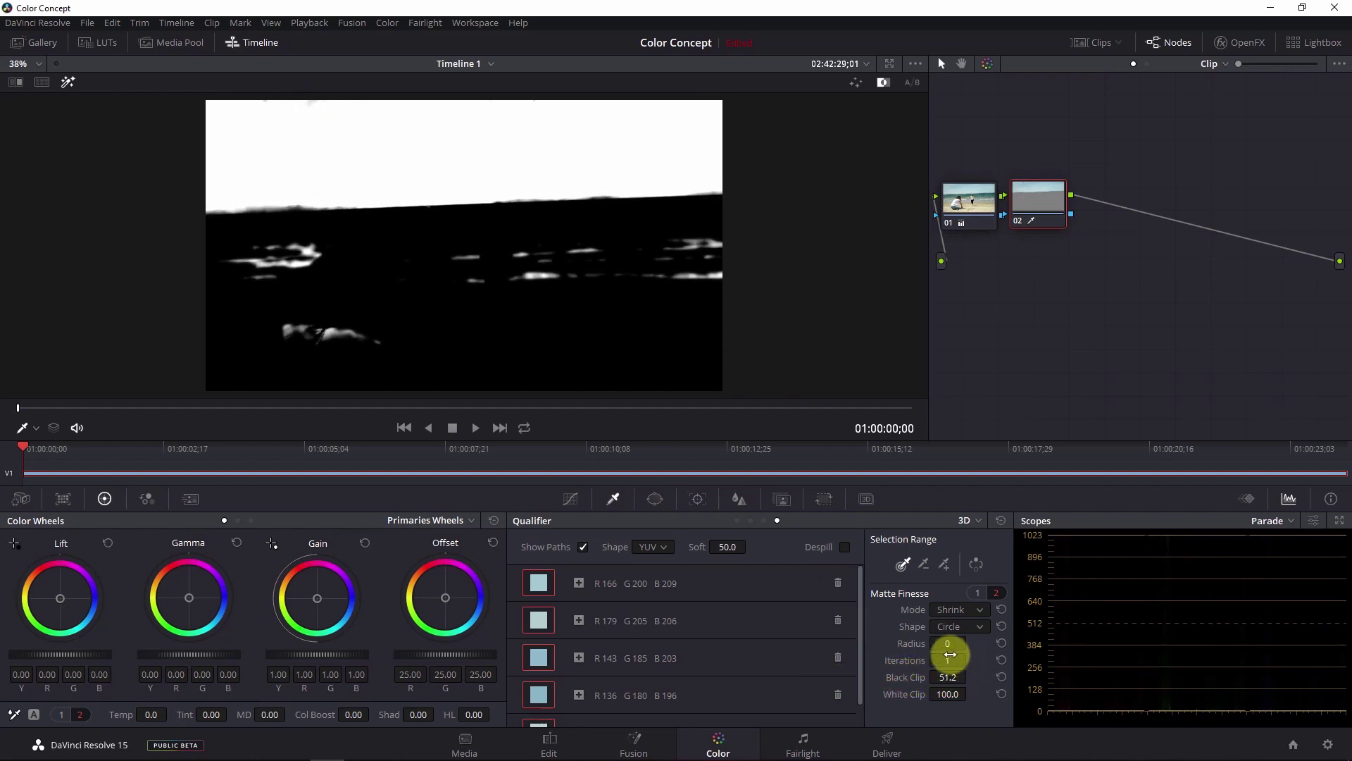
left_click_drag(952, 643, 1018, 651)
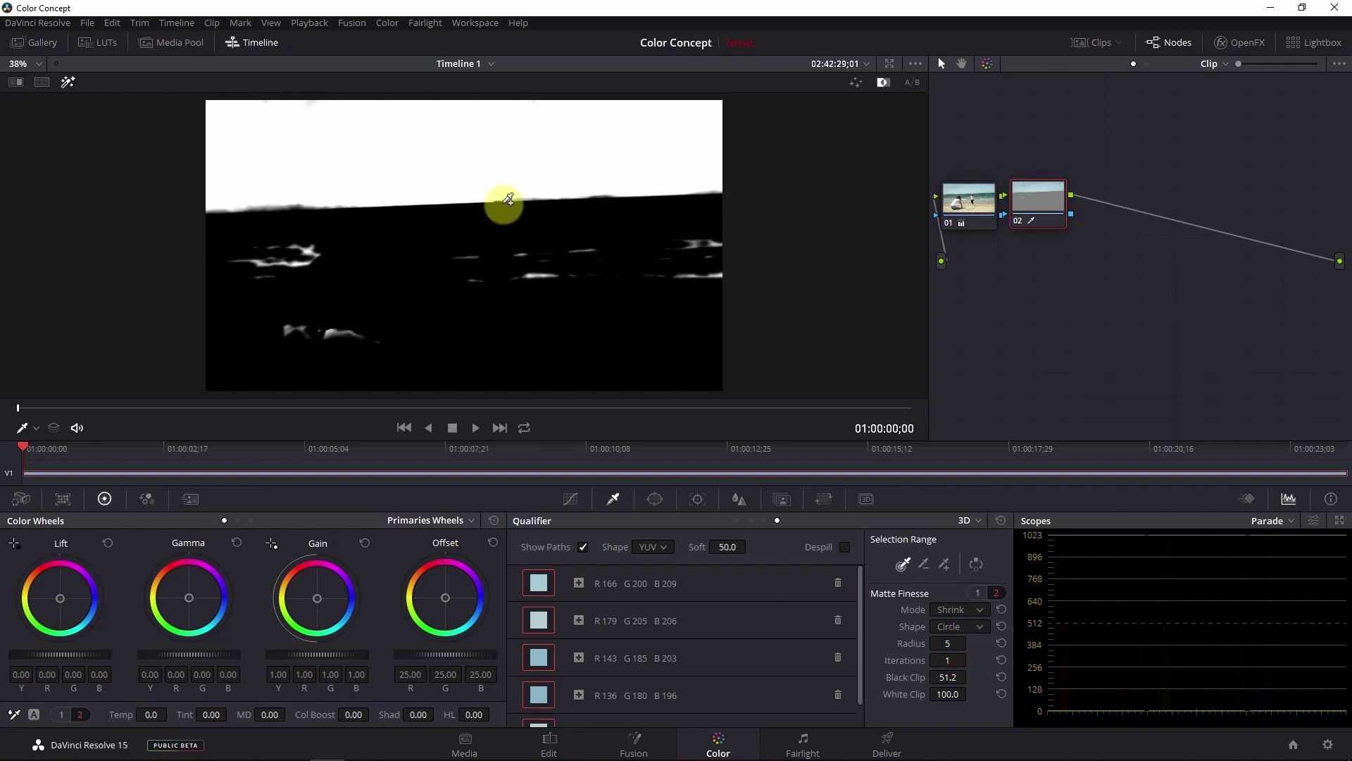
- Arrange nodes 01 and 02 side by side, leaving node 02 selected
left_click_drag(956, 197, 977, 138)
left_click_drag(1042, 199, 1110, 203)
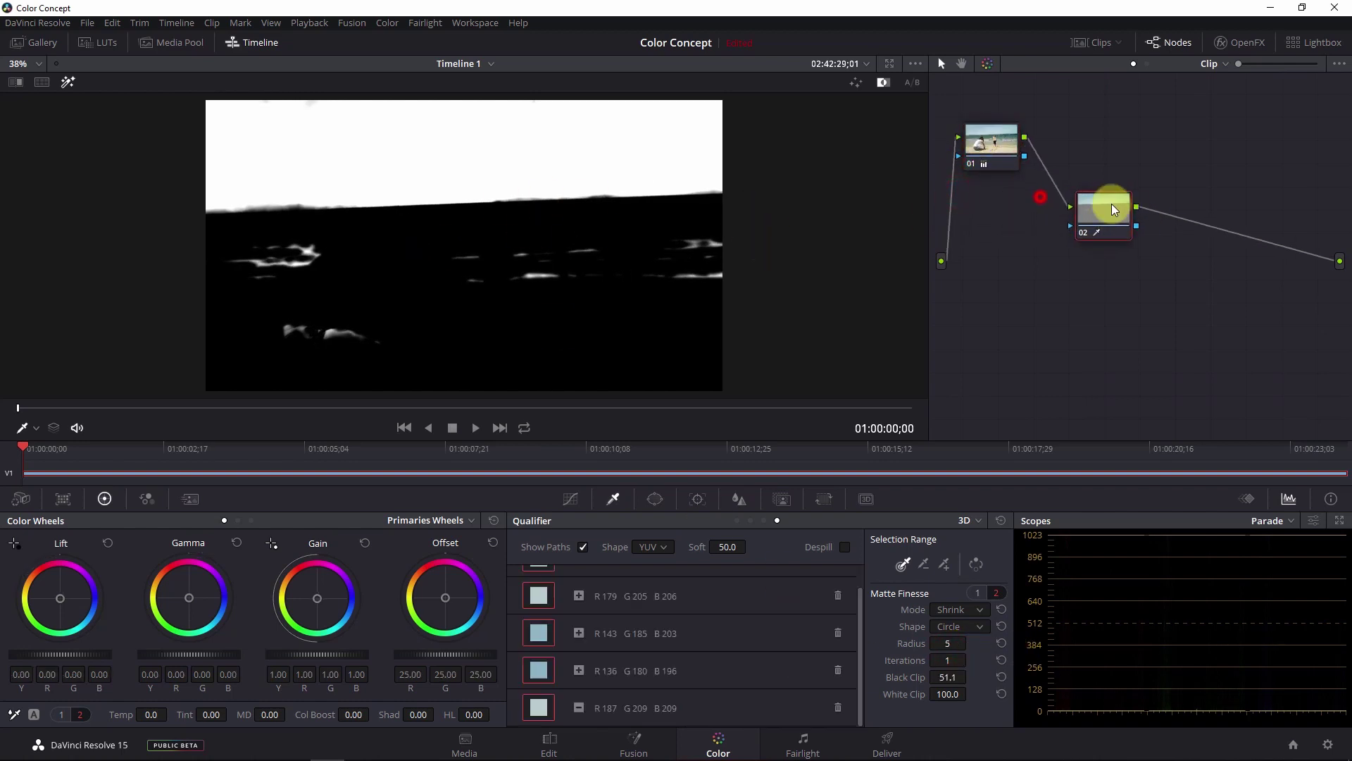
left_click_drag(990, 151, 992, 213)
mouse_move(1098, 209)
left_mouse_down()
mouse_move(1051, 182)
mouse_move(1097, 204)
left_mouse_up()
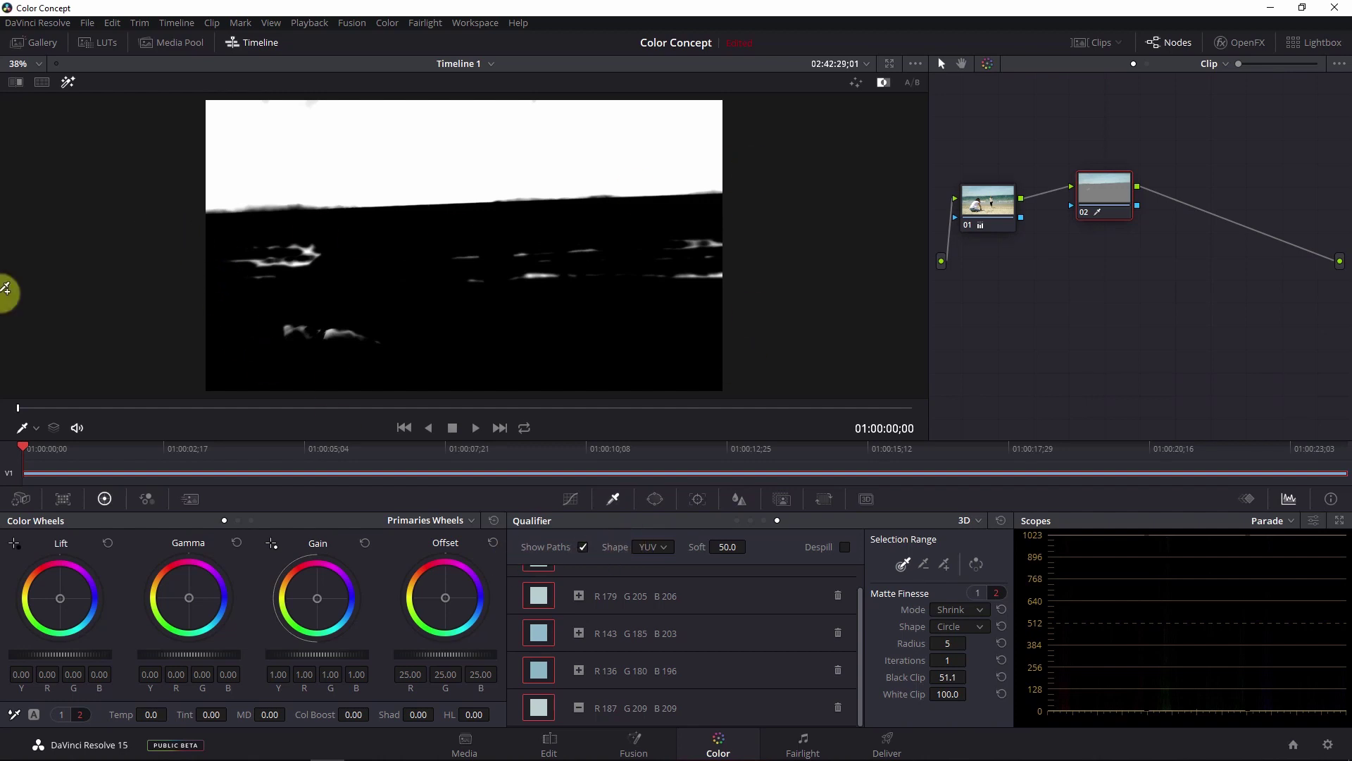
- Cycle the Highlight preview through colour, black/white and grey views, then switch it off
scroll(670, 608, "up", 2)
scroll(603, 611, "down", 1)
left_click(66, 82)
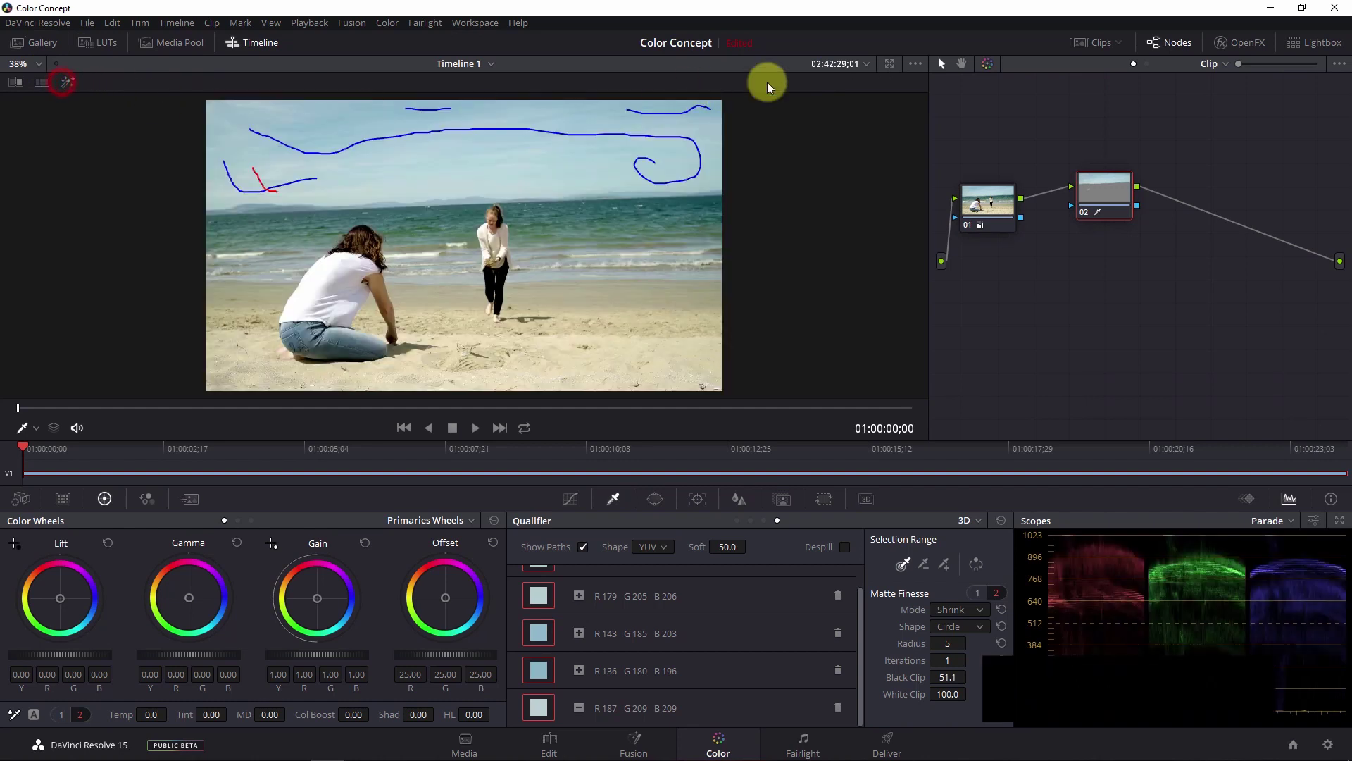
left_click(69, 83)
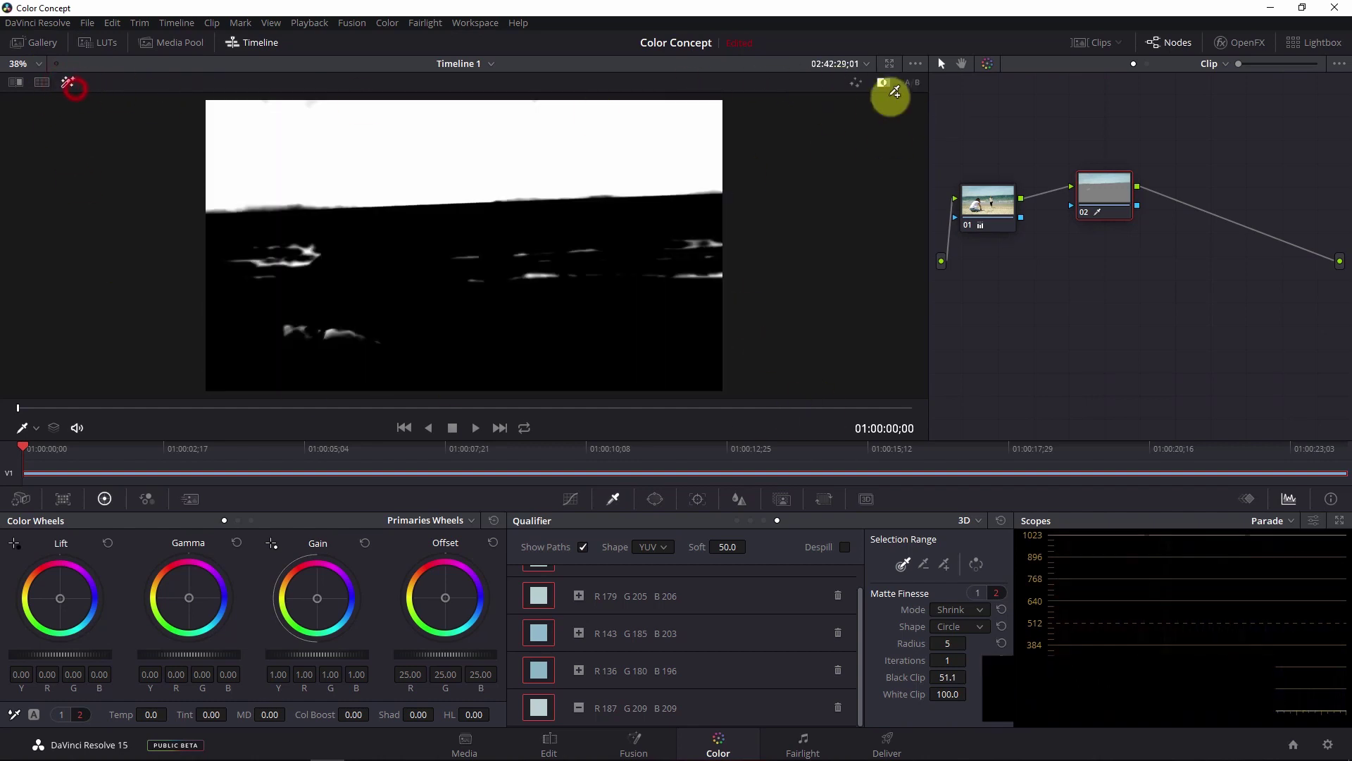
left_click(863, 84)
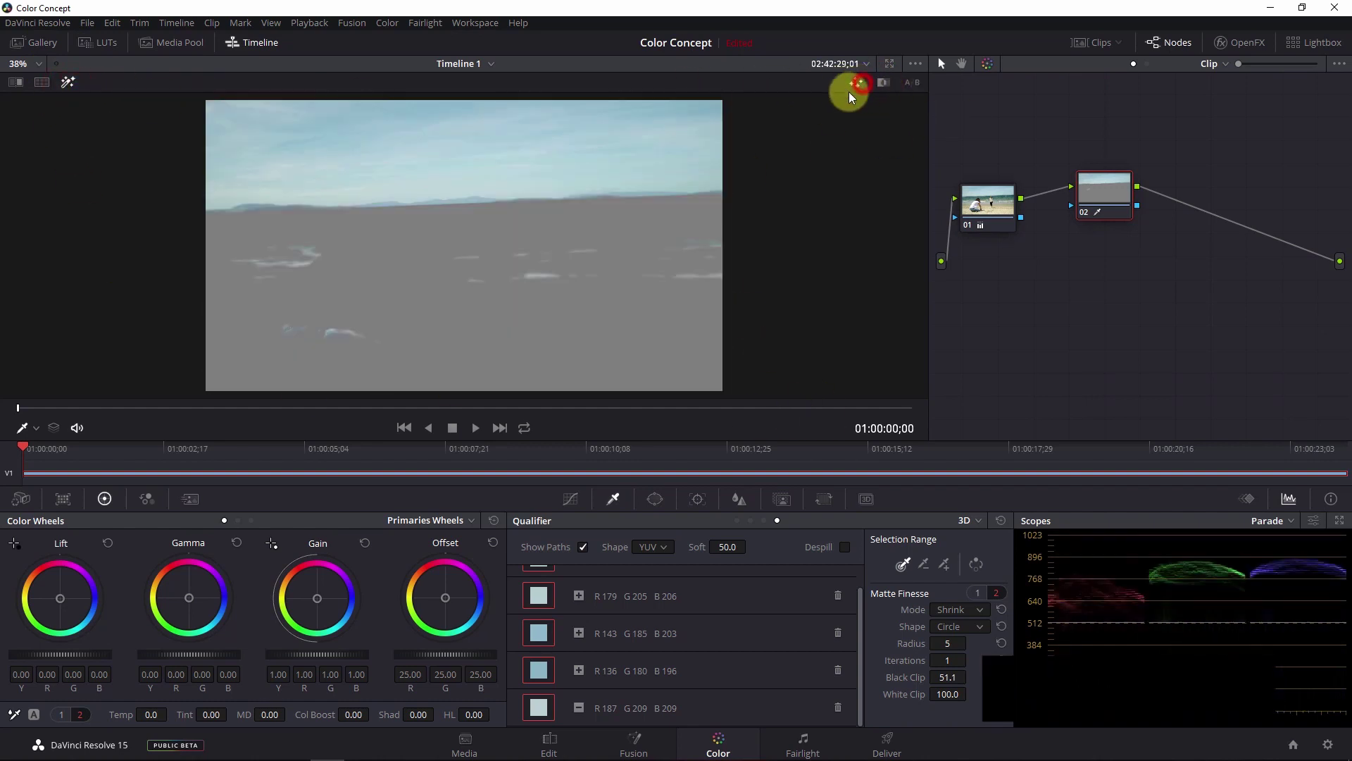
left_click(66, 90)
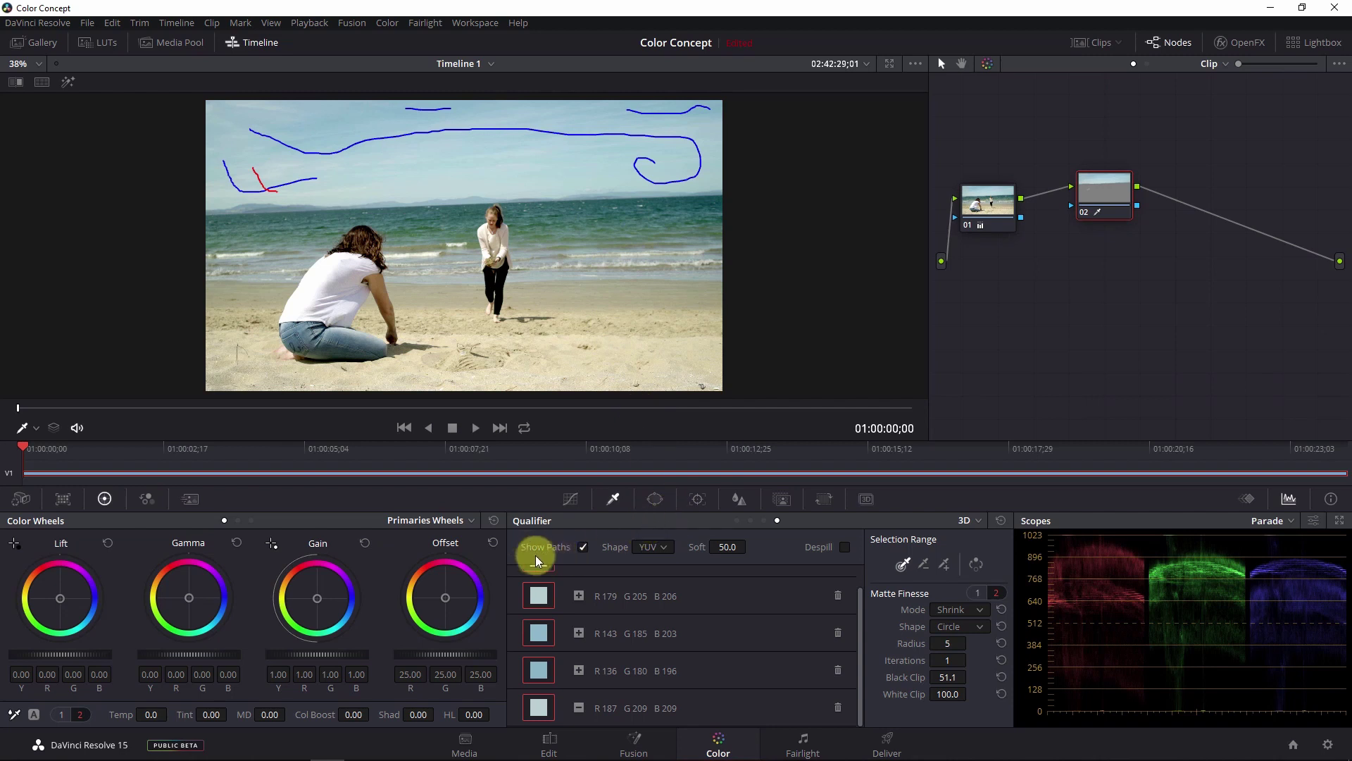
- Hide qualifier paths, set node 02 Gain to R 0.75, G 1.05, B 1.28, and compare on/off
left_click(582, 547)
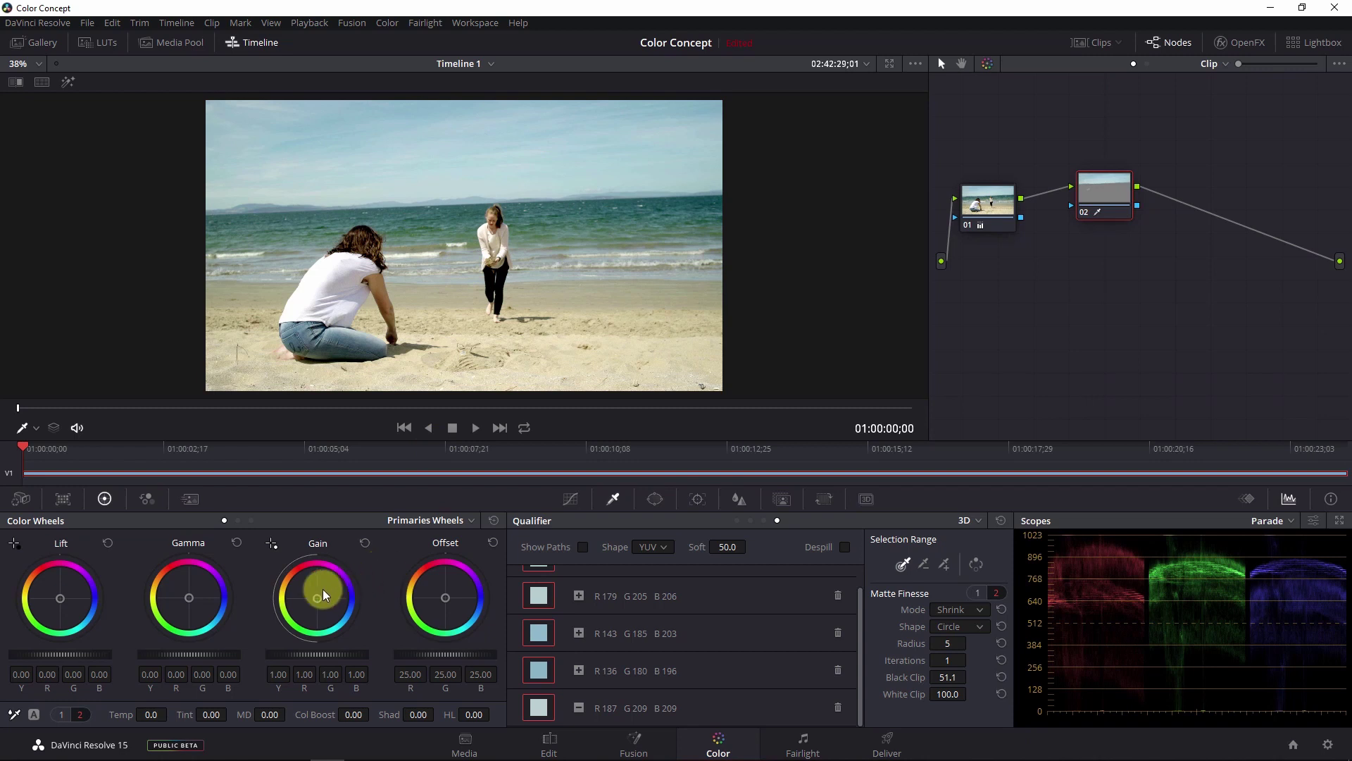
left_click_drag(315, 597, 367, 649)
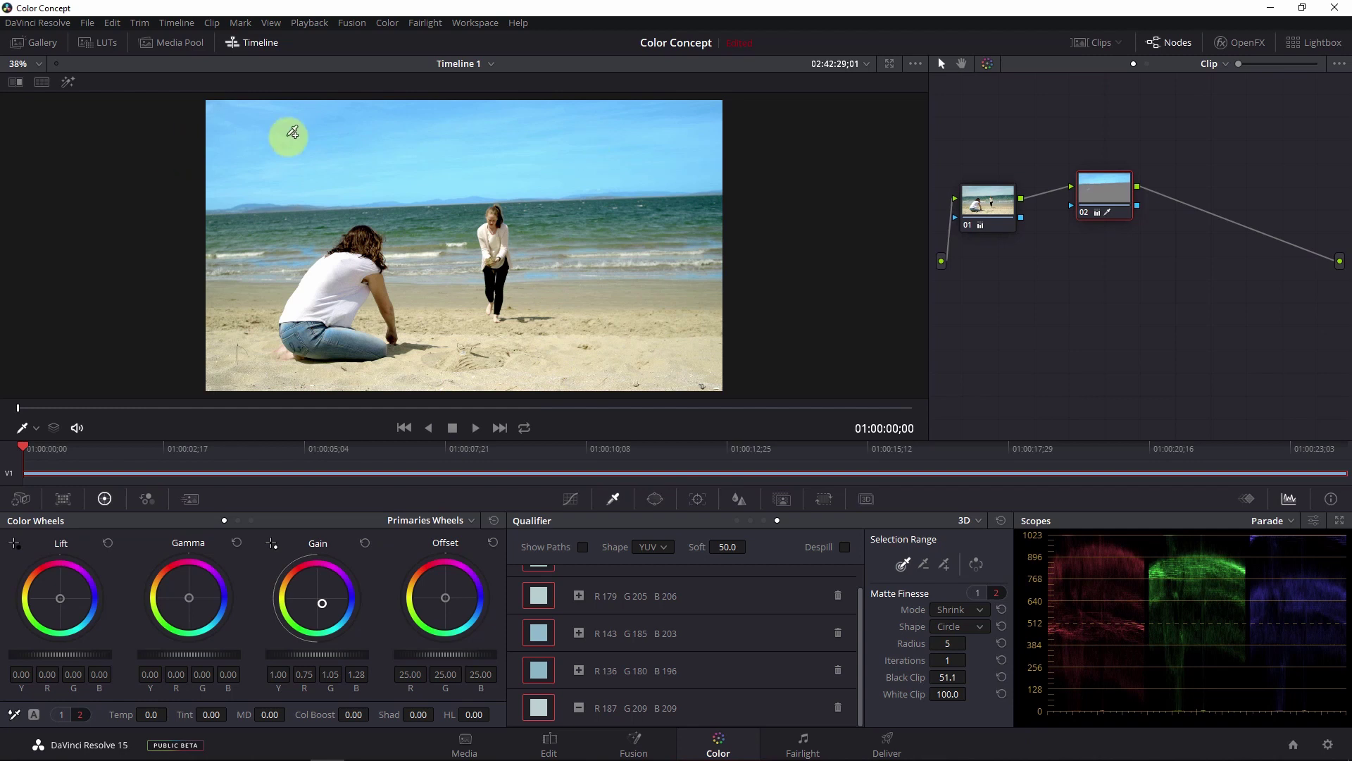
left_click(1084, 214)
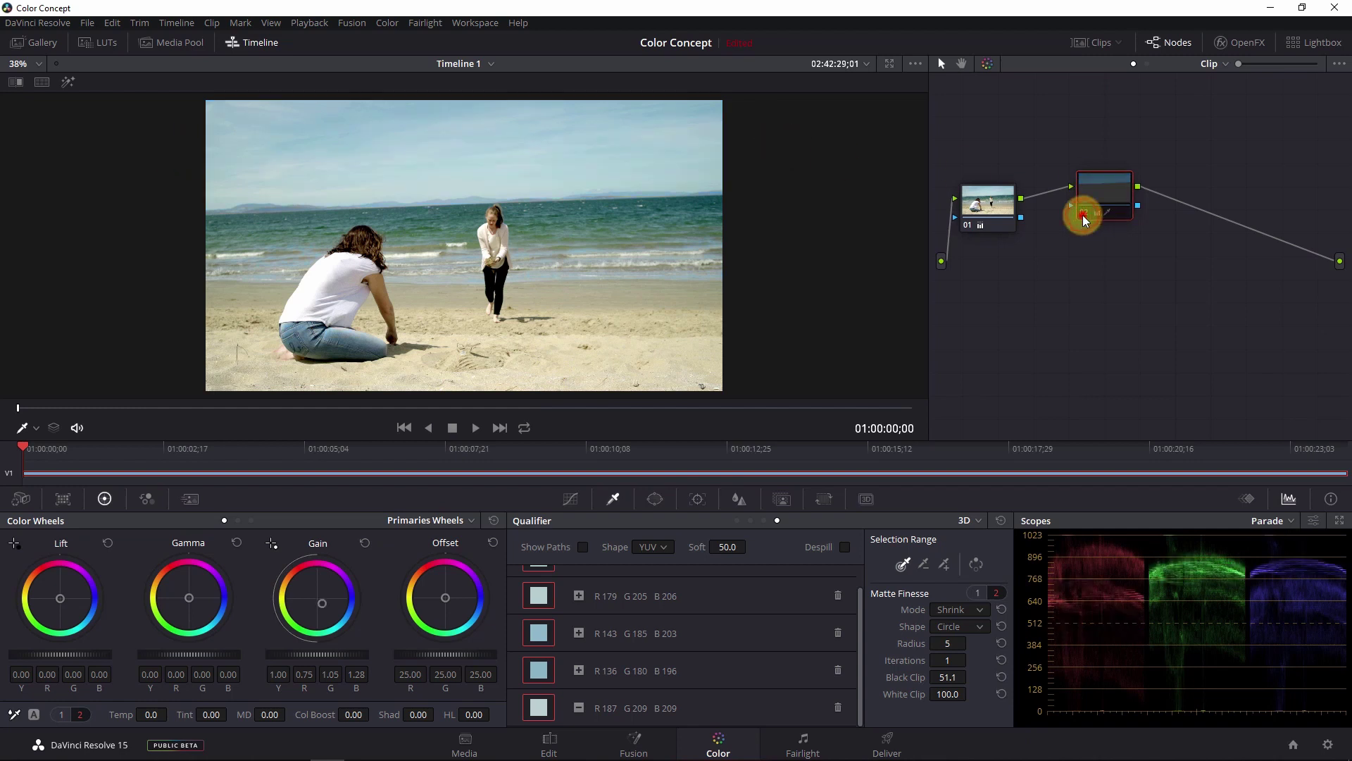
left_click(1083, 214)
left_click(1084, 214)
left_click(1083, 215)
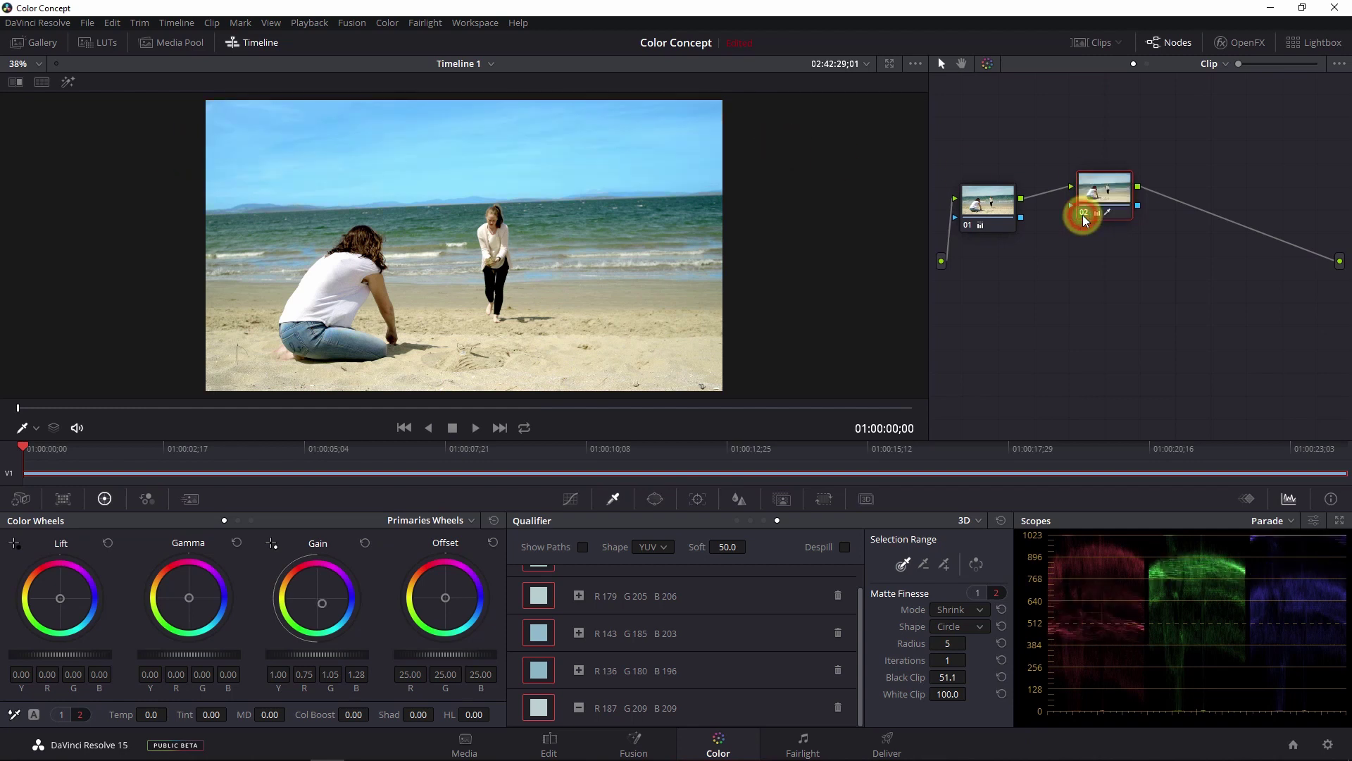
left_click(967, 521)
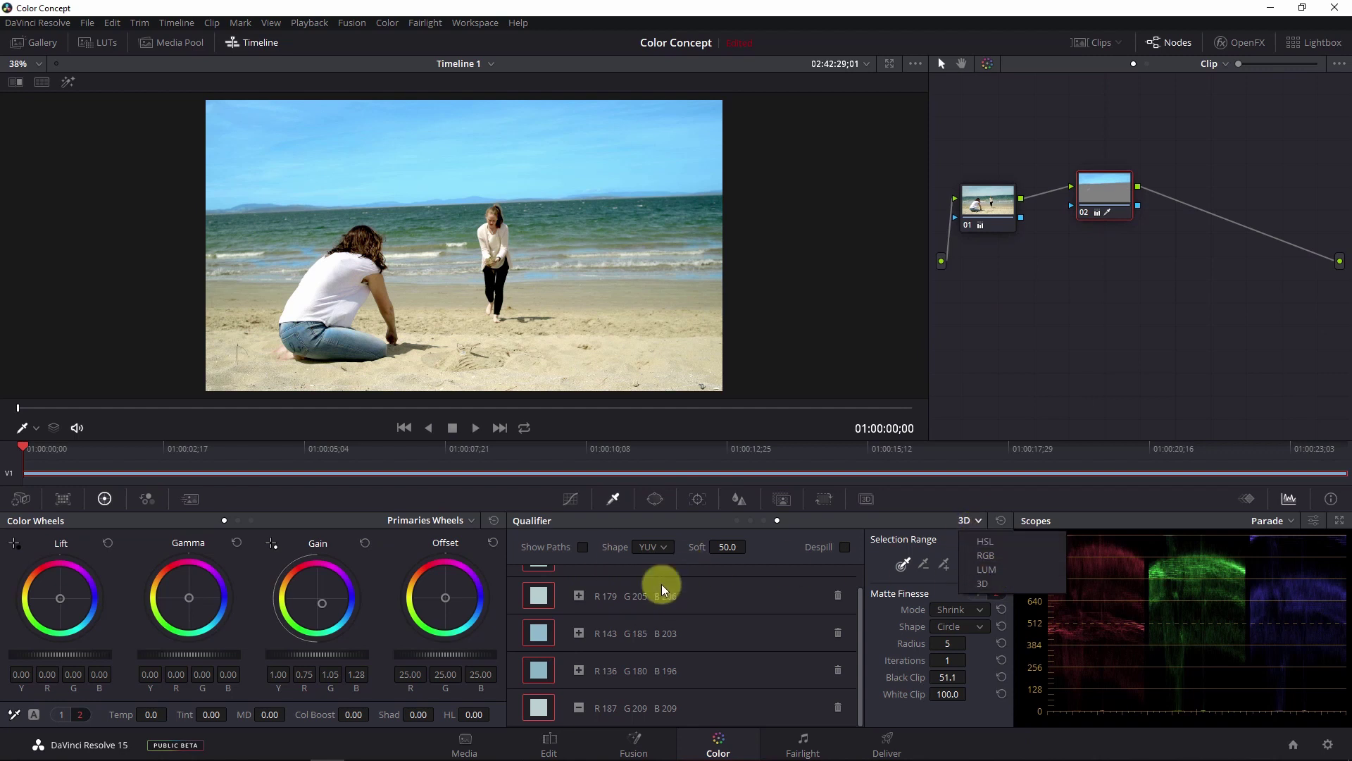